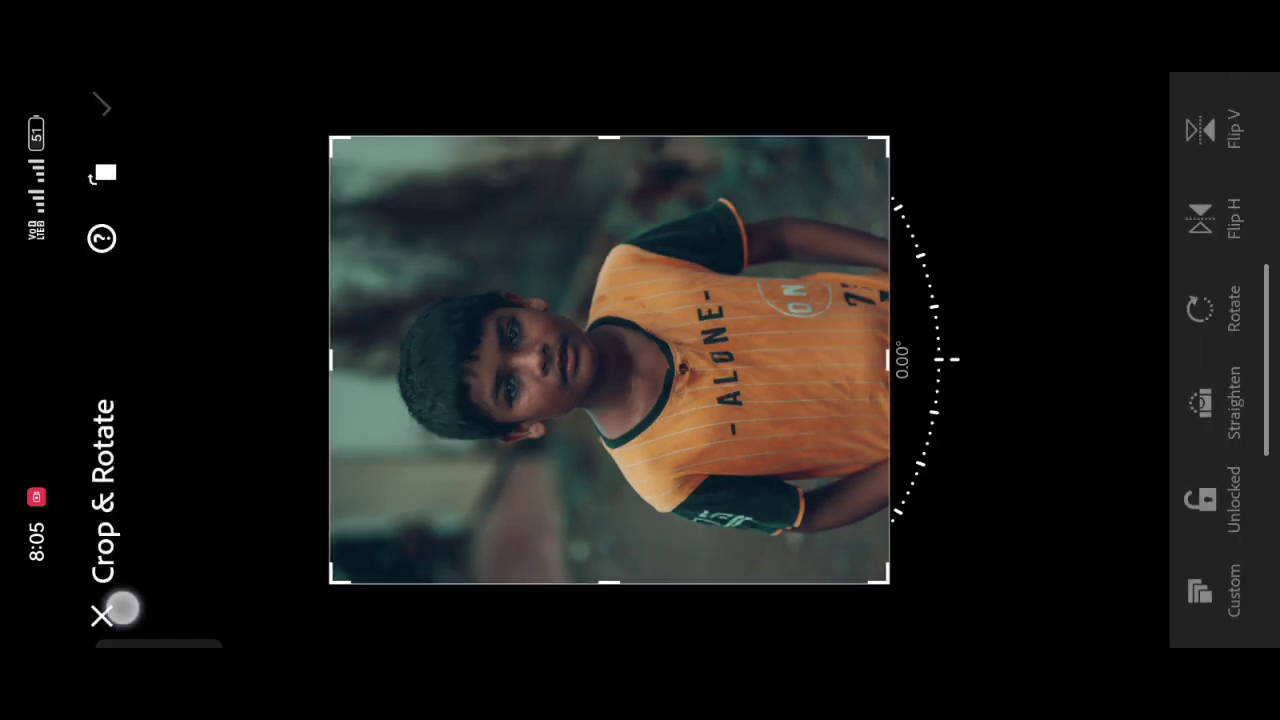
- Leave Crop and shift the yellow tones' hue, saturation and luminance in Color Mix
{"action": "left_click", "coordinate": [110, 612]}
{"action": "scroll", "coordinate": [1215, 400], "scroll_direction": "up", "scroll_amount": 5}
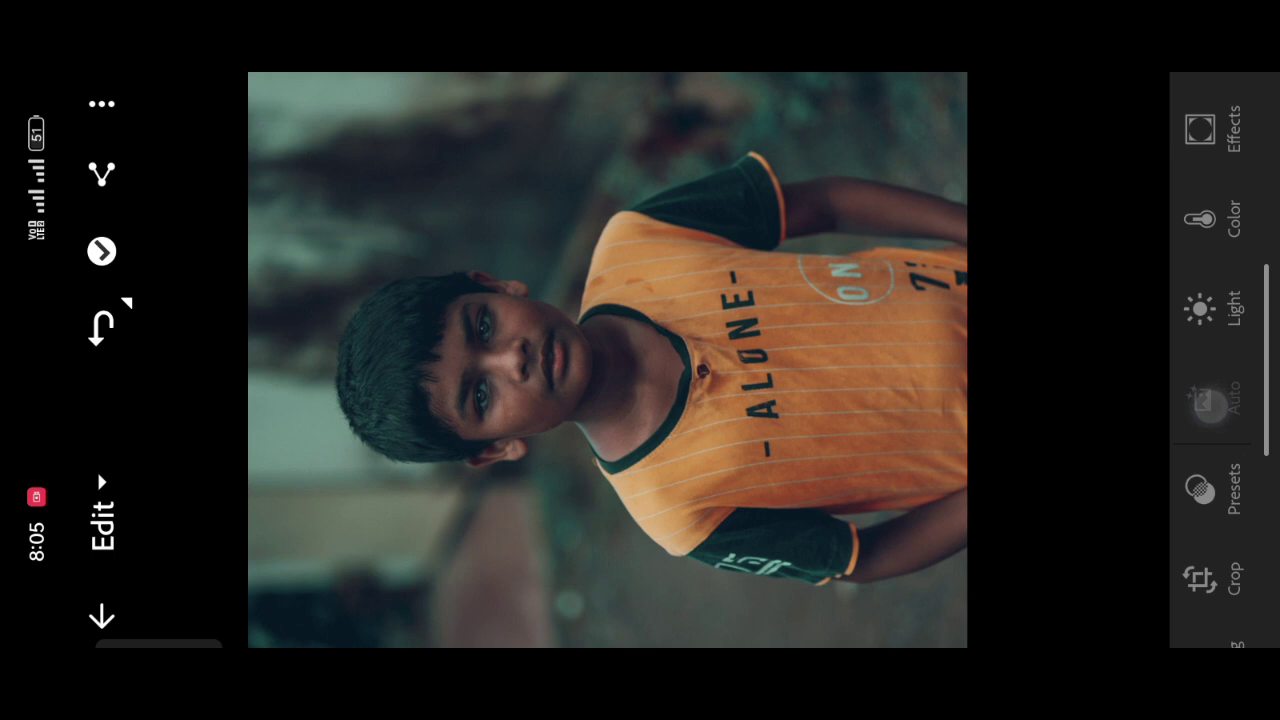
{"action": "left_click", "coordinate": [1215, 355]}
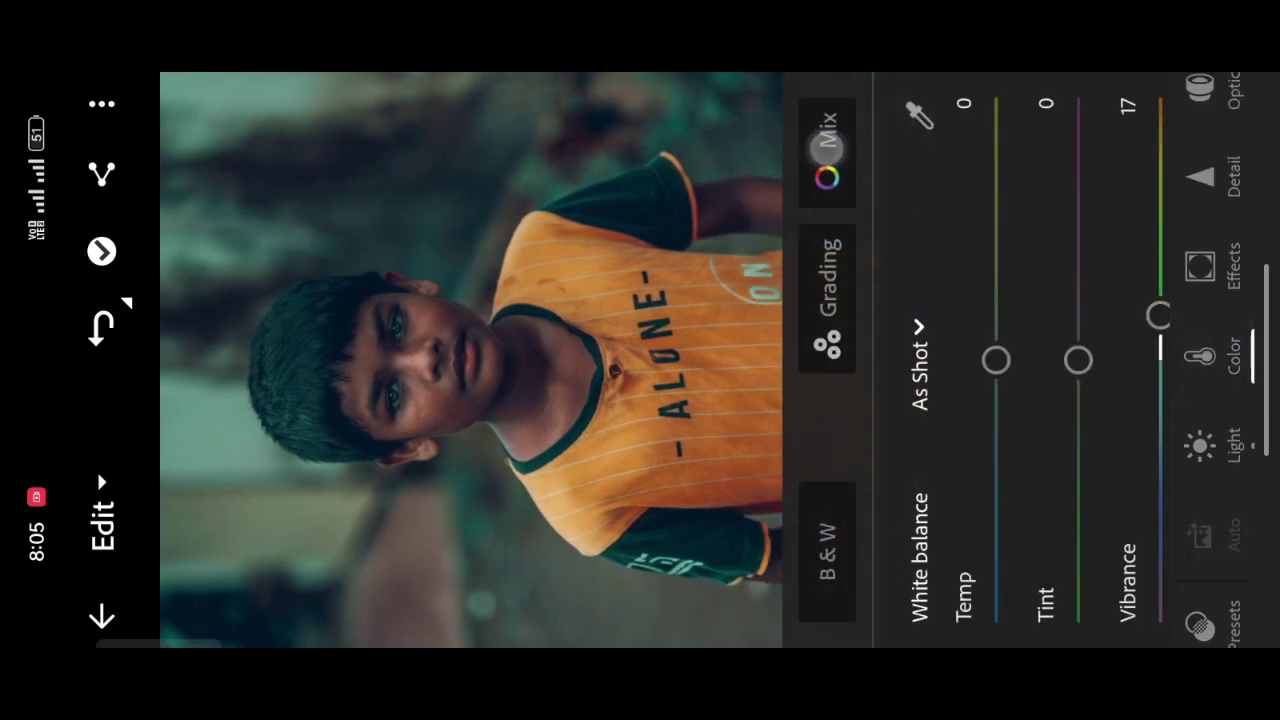
{"action": "left_click", "coordinate": [829, 135]}
{"action": "left_click_drag", "start_coordinate": [1029, 360], "coordinate": [1029, 340]}
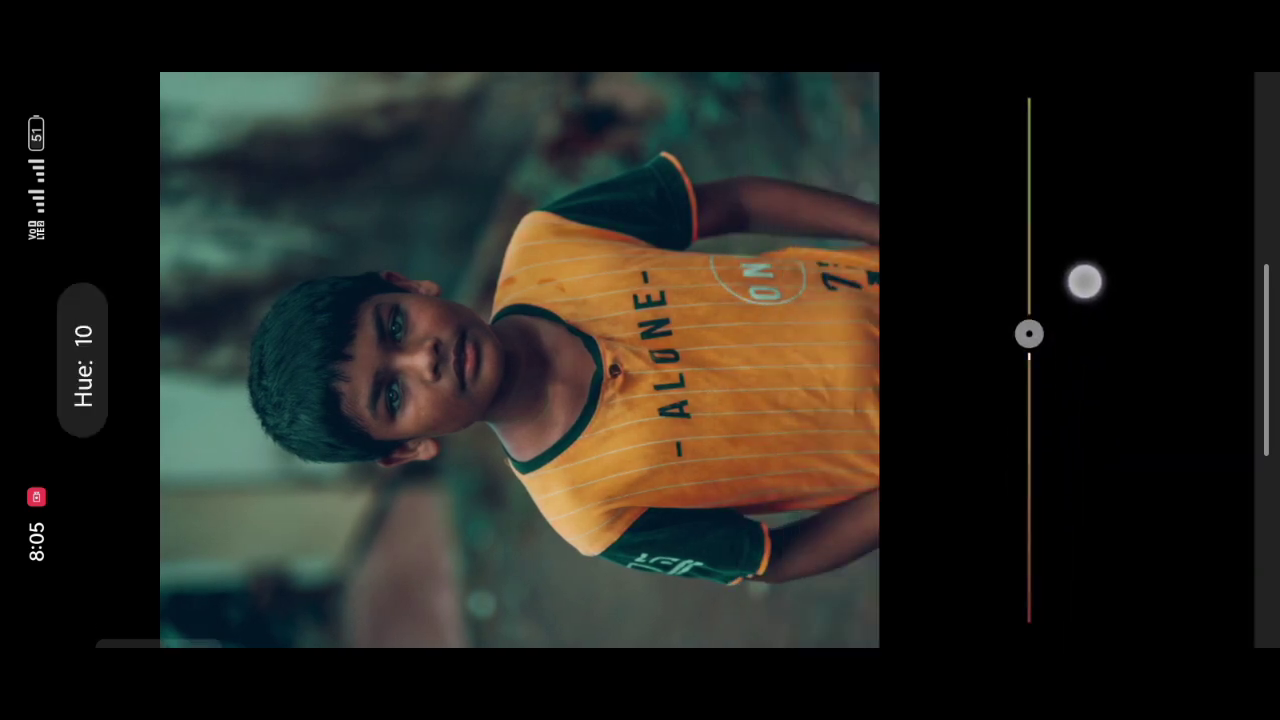
{"action": "left_click_drag", "start_coordinate": [1111, 360], "coordinate": [1117, 452]}
{"action": "left_click_drag", "start_coordinate": [1193, 360], "coordinate": [1193, 325]}
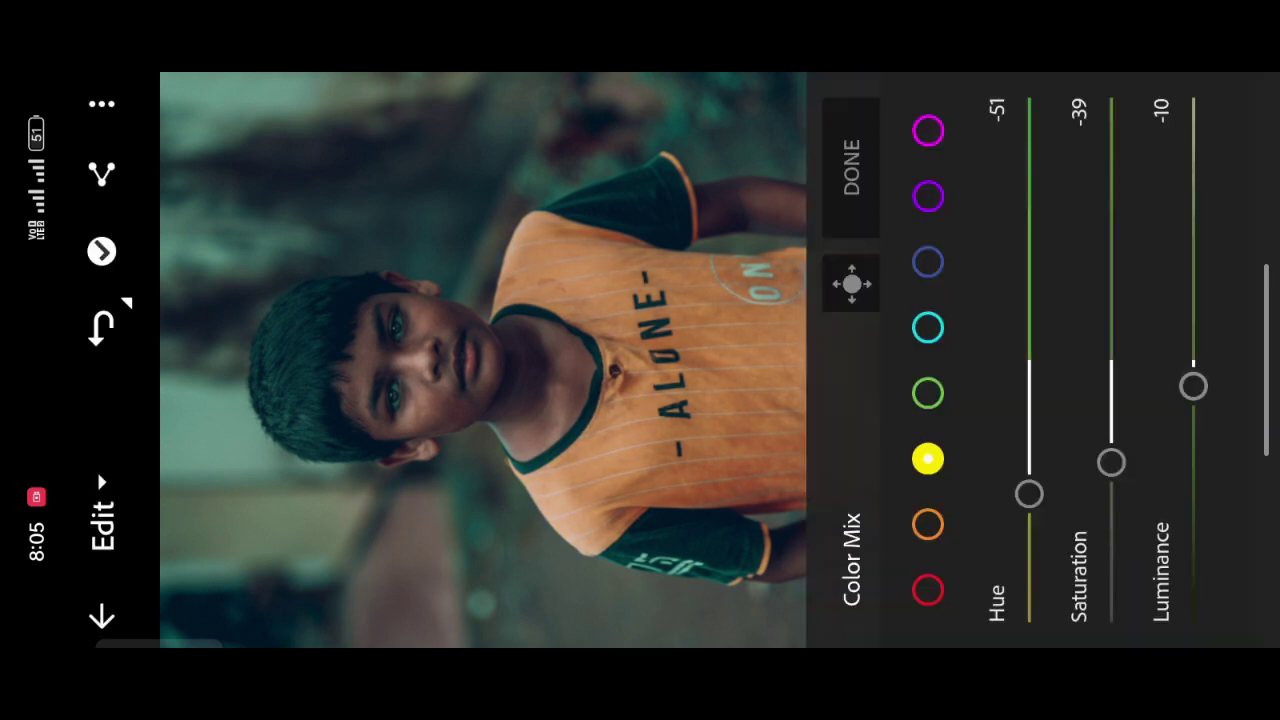
- Adjust hue, saturation and luminance of the blue and cyan tones, desaturating and brightening cyan
{"action": "left_click_drag", "start_coordinate": [1029, 362], "coordinate": [1034, 472]}
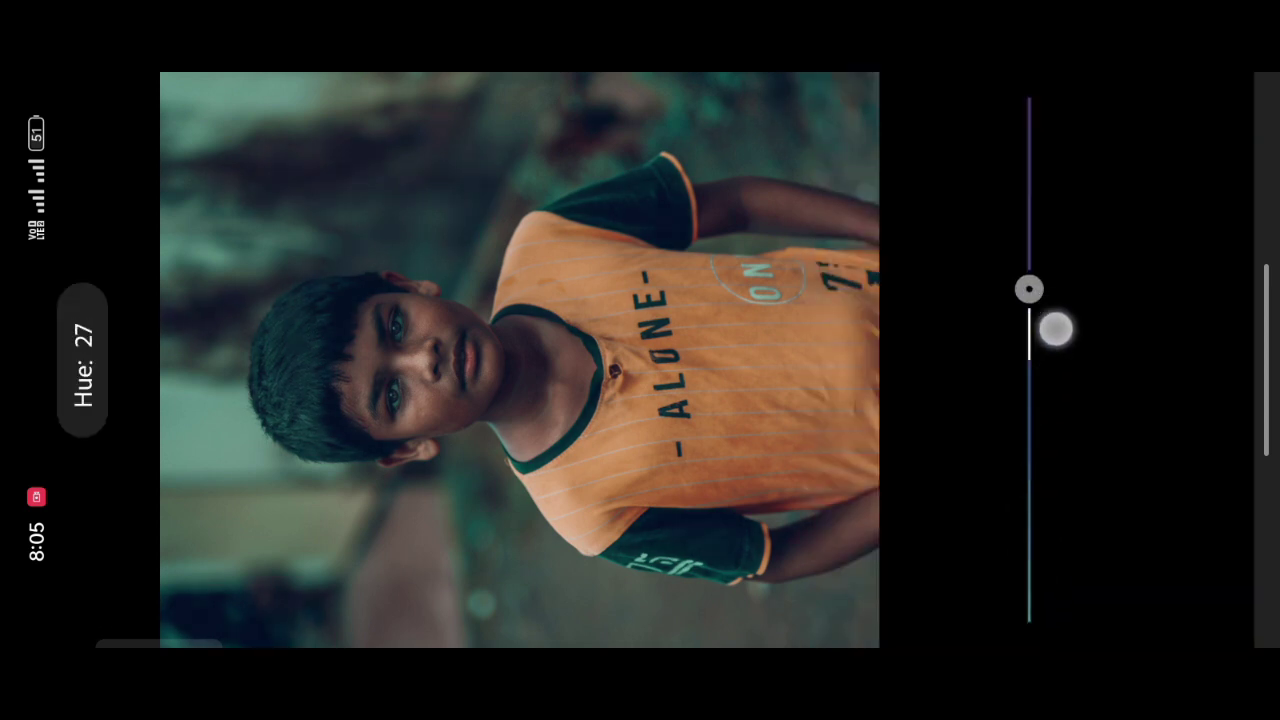
{"action": "left_click_drag", "start_coordinate": [1111, 362], "coordinate": [1111, 432]}
{"action": "left_click_drag", "start_coordinate": [1193, 360], "coordinate": [1183, 337]}
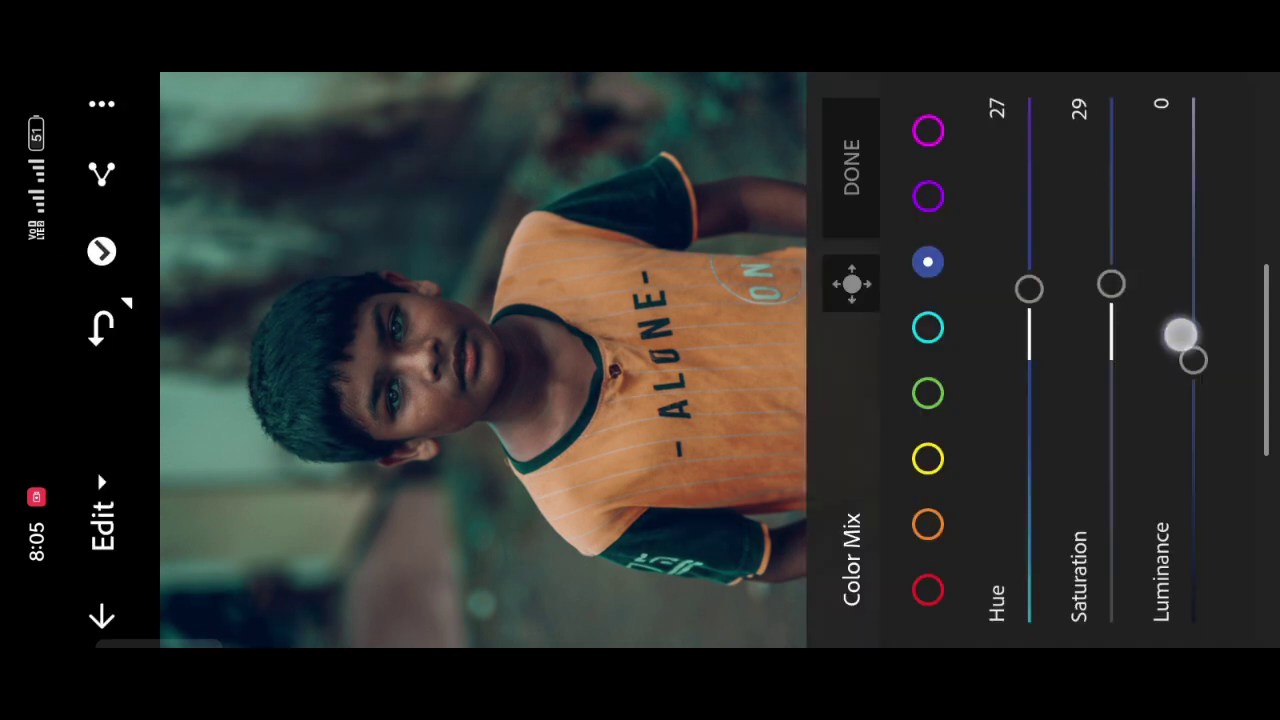
{"action": "left_click_drag", "start_coordinate": [1029, 390], "coordinate": [1029, 432]}
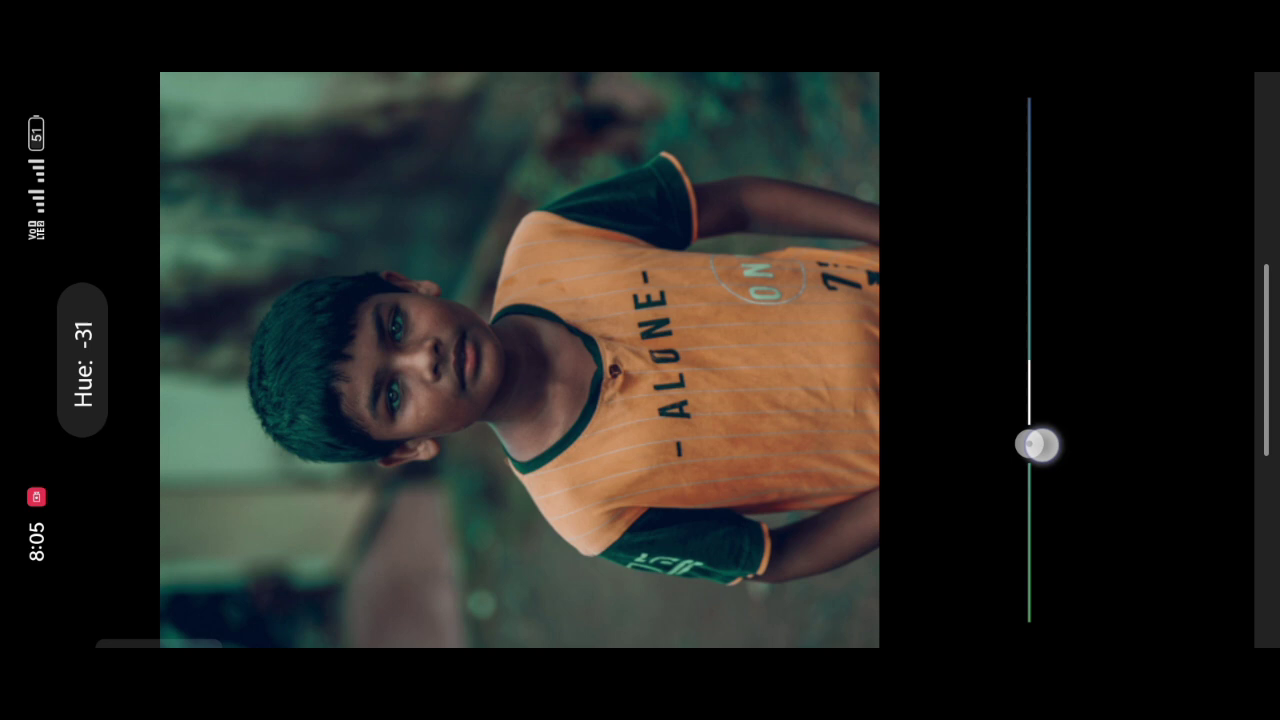
{"action": "left_click_drag", "start_coordinate": [1111, 362], "coordinate": [1111, 418]}
{"action": "left_click_drag", "start_coordinate": [1193, 360], "coordinate": [1193, 318]}
- Set Texture 26, Clarity 23, Dehaze 19 and a -13 vignette in Effects
{"action": "left_click", "coordinate": [850, 170]}
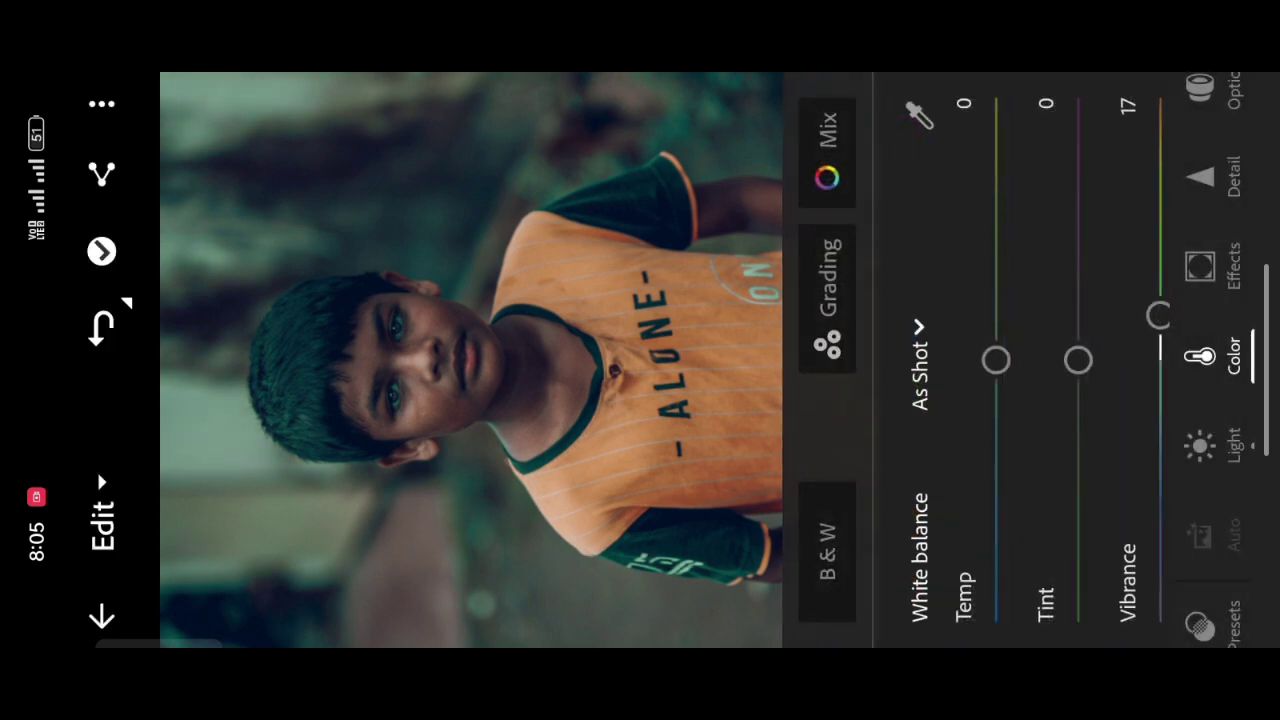
{"action": "left_click", "coordinate": [1200, 268]}
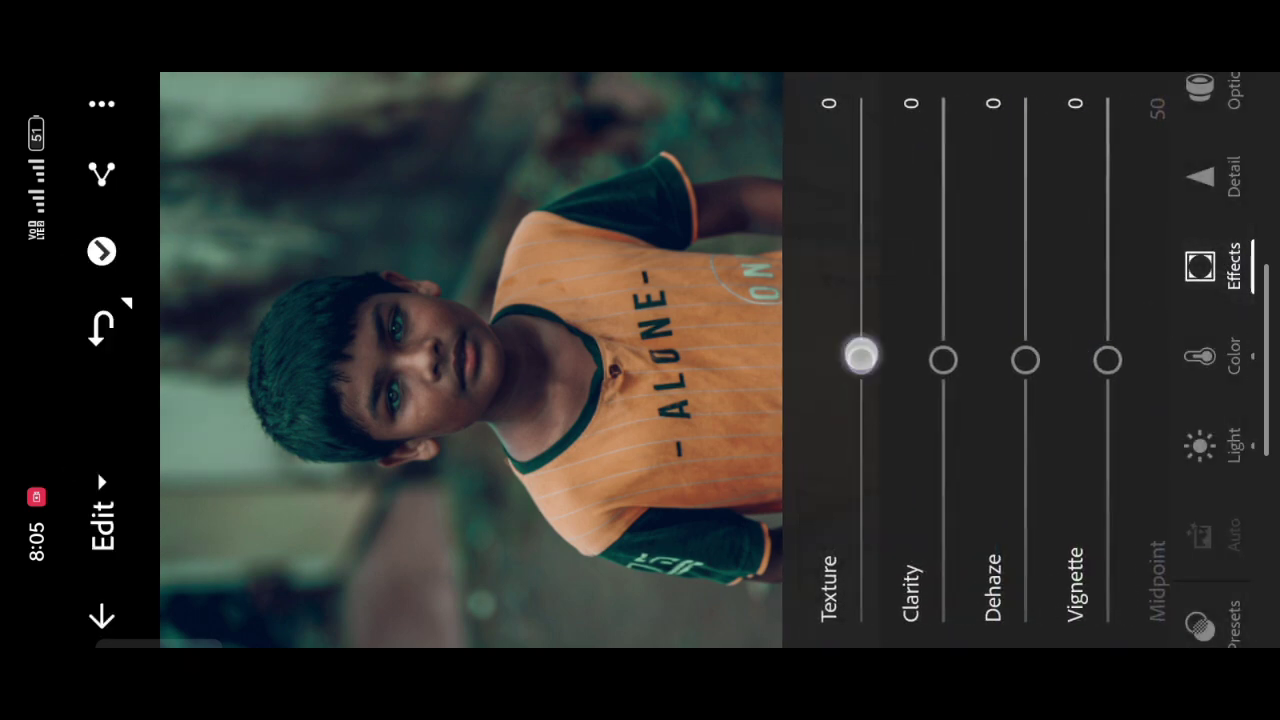
{"action": "left_click_drag", "start_coordinate": [862, 360], "coordinate": [862, 295]}
{"action": "mouse_move", "coordinate": [944, 360]}
{"action": "left_mouse_down"}
{"action": "mouse_move", "coordinate": [944, 318]}
{"action": "mouse_move", "coordinate": [960, 300]}
{"action": "left_mouse_up"}
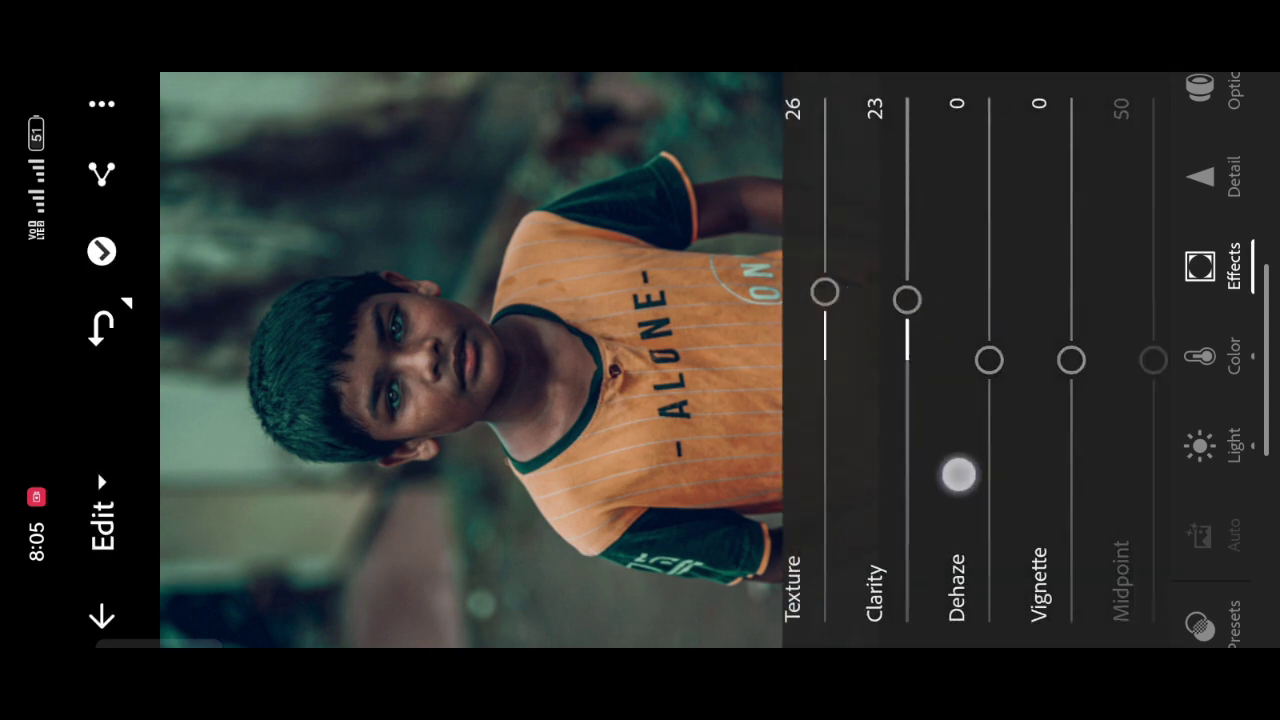
{"action": "left_click_drag", "start_coordinate": [980, 360], "coordinate": [980, 300]}
{"action": "left_click_drag", "start_coordinate": [1040, 360], "coordinate": [1040, 395]}
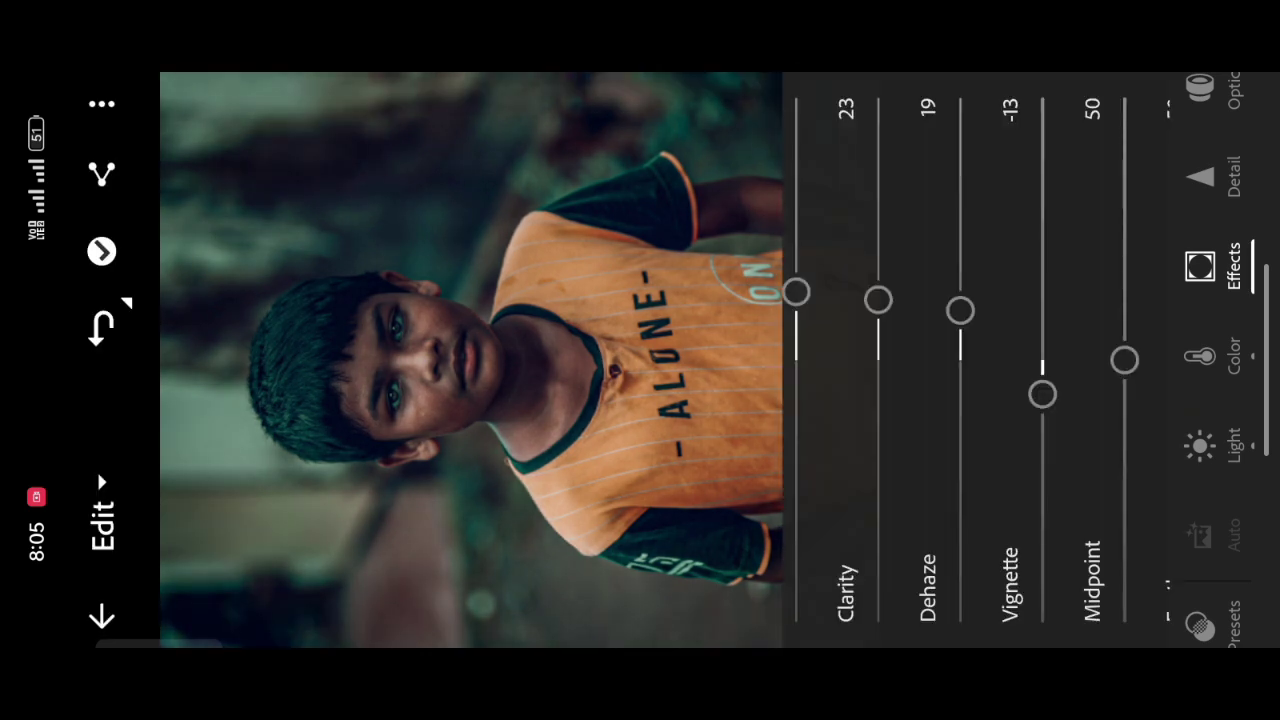
- Share the edited portrait to the editing app through the Android share sheet
{"action": "left_click", "coordinate": [101, 176]}
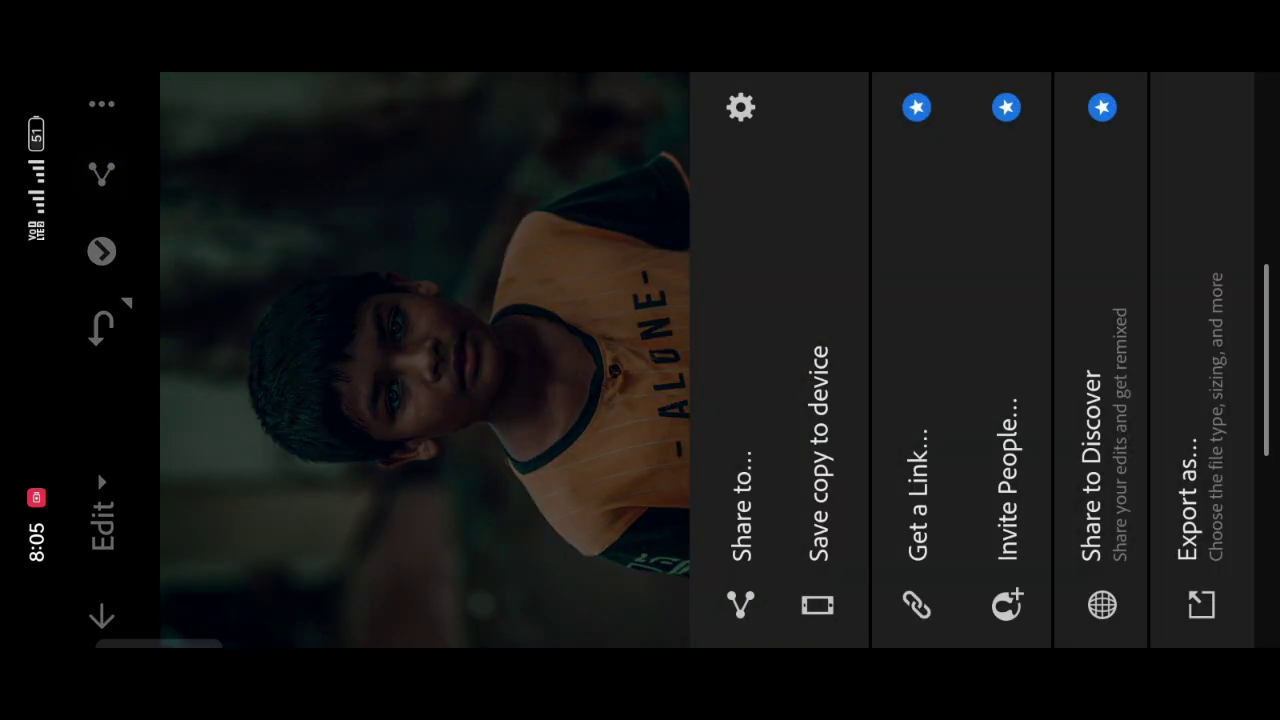
{"action": "left_click", "coordinate": [776, 506]}
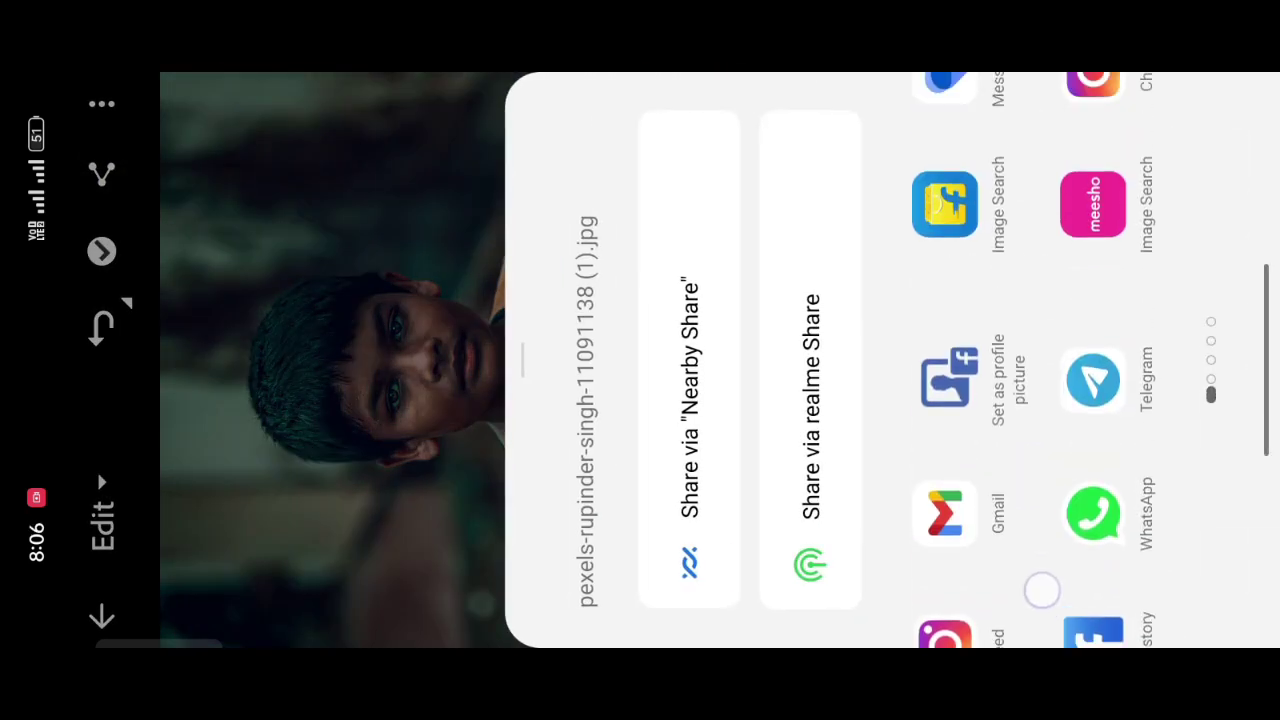
{"action": "mouse_move", "coordinate": [1037, 586]}
{"action": "left_mouse_down"}
{"action": "mouse_move", "coordinate": [1031, 300]}
{"action": "mouse_move", "coordinate": [1017, 300]}
{"action": "left_mouse_up"}
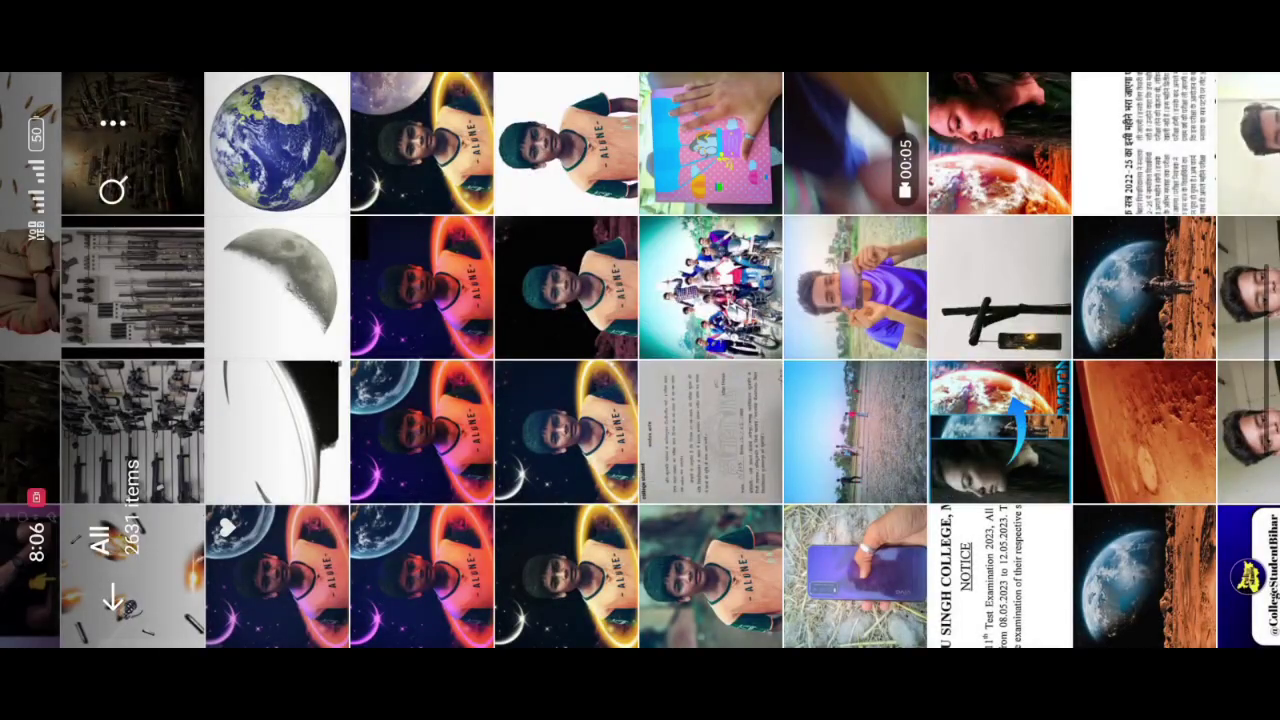
- Open the Earth-and-Mars picture and crop it to the rocky cliff and starry sky
{"action": "left_click", "coordinate": [197, 512]}
{"action": "left_click", "coordinate": [1188, 495]}
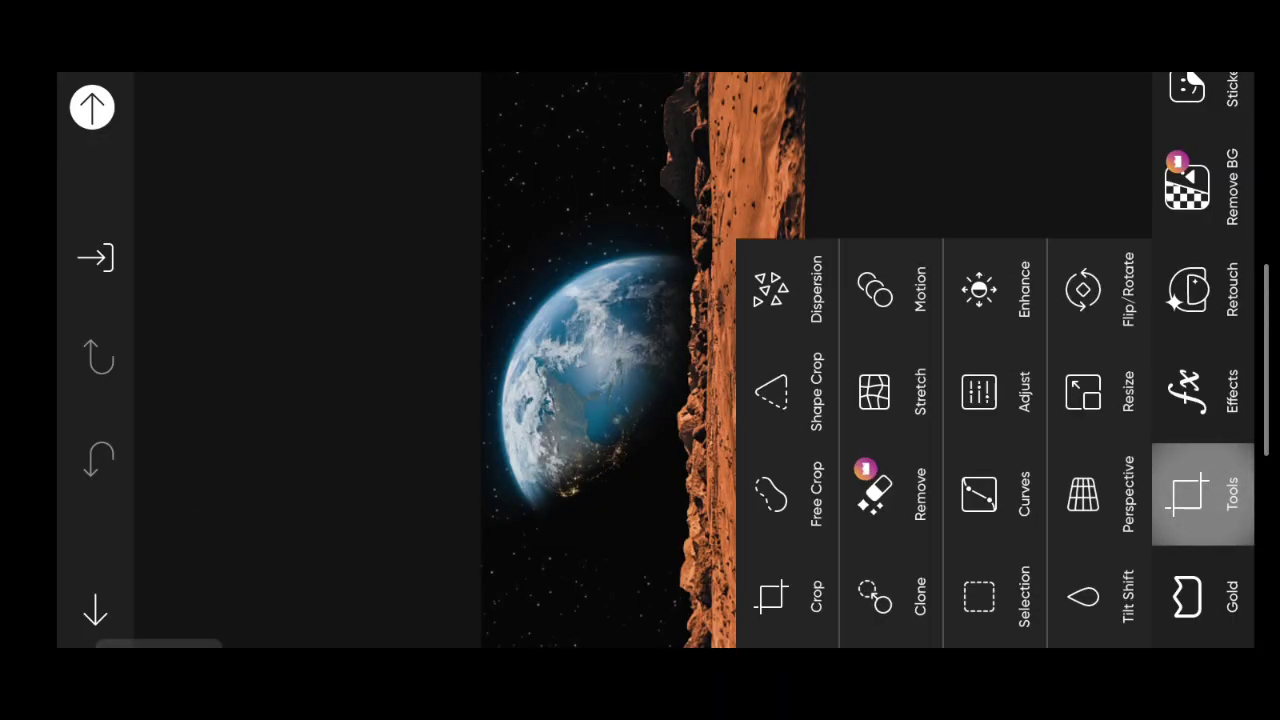
{"action": "left_click", "coordinate": [767, 615]}
{"action": "left_click_drag", "start_coordinate": [560, 135], "coordinate": [560, 460]}
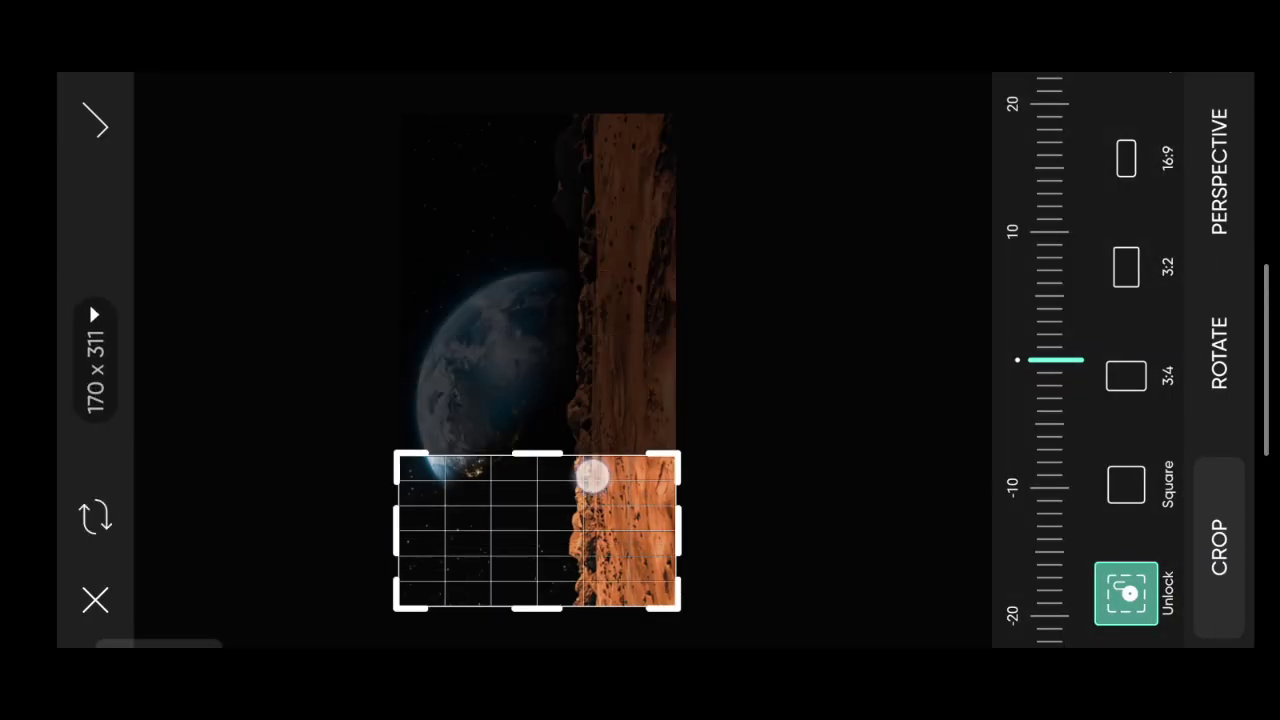
{"action": "left_click_drag", "start_coordinate": [194, 414], "coordinate": [410, 468]}
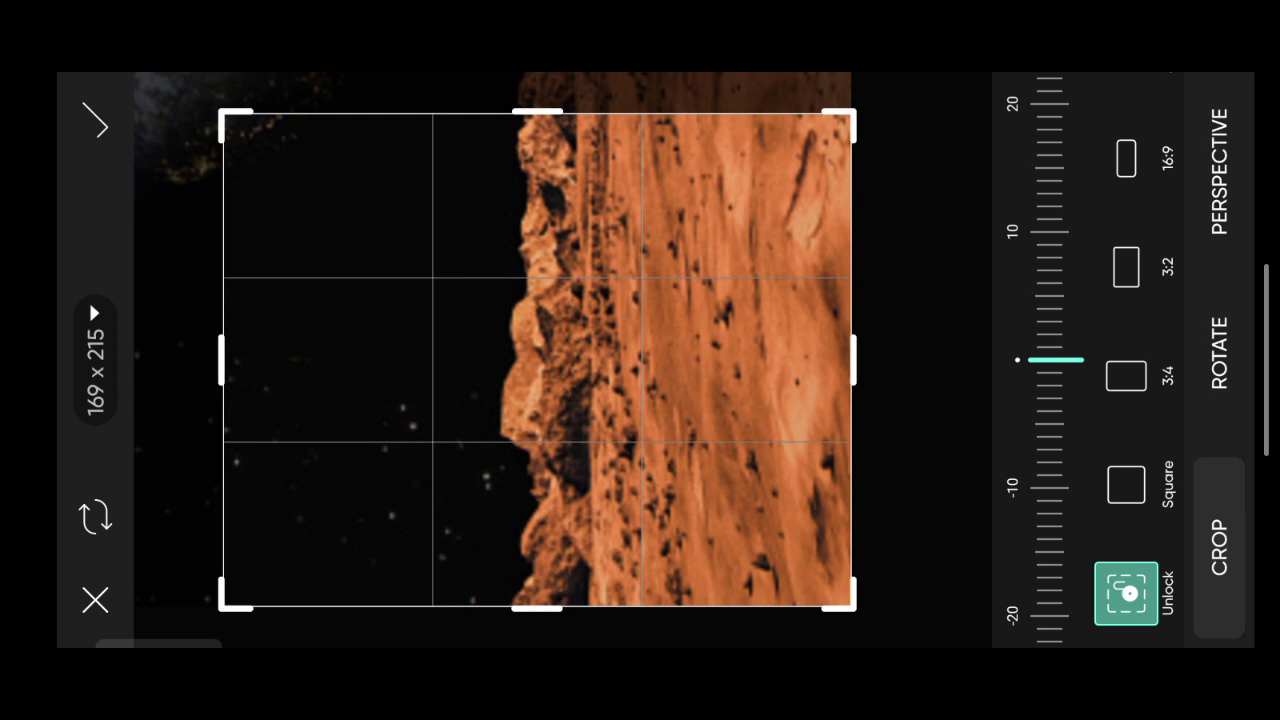
{"action": "left_click_drag", "start_coordinate": [860, 410], "coordinate": [815, 410]}
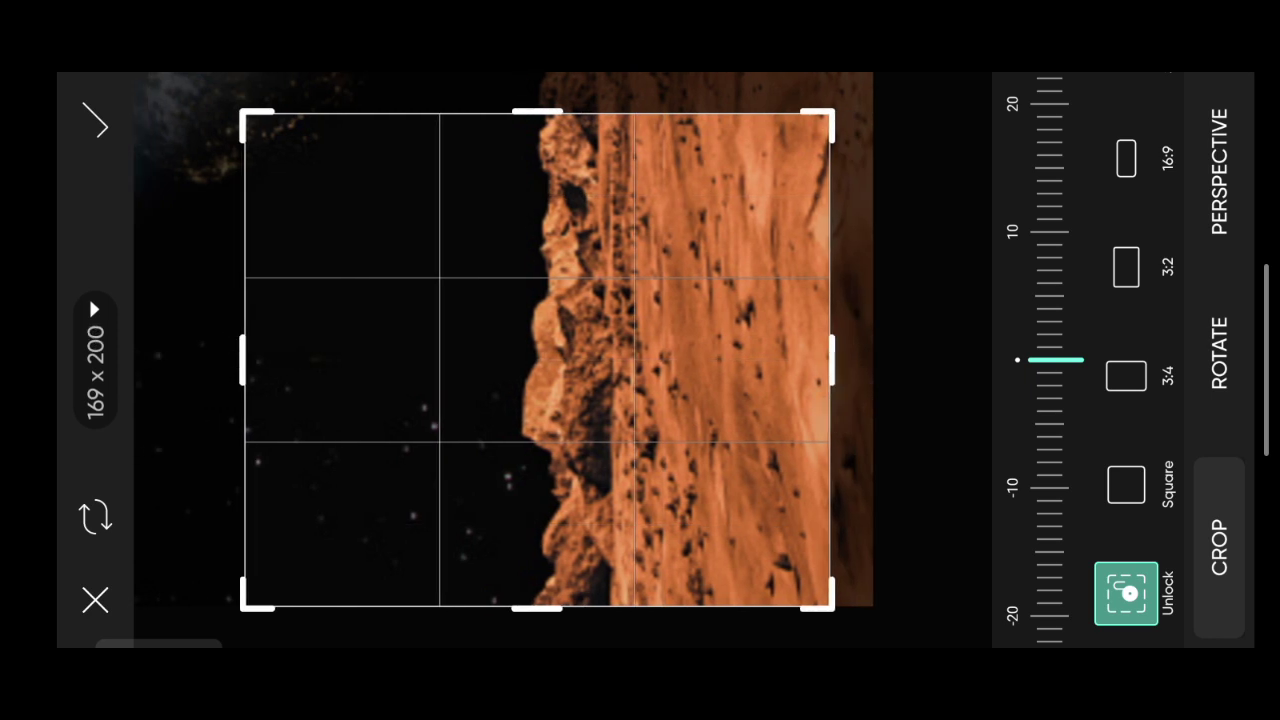
{"action": "left_click_drag", "start_coordinate": [243, 360], "coordinate": [185, 380]}
{"action": "left_click", "coordinate": [95, 123]}
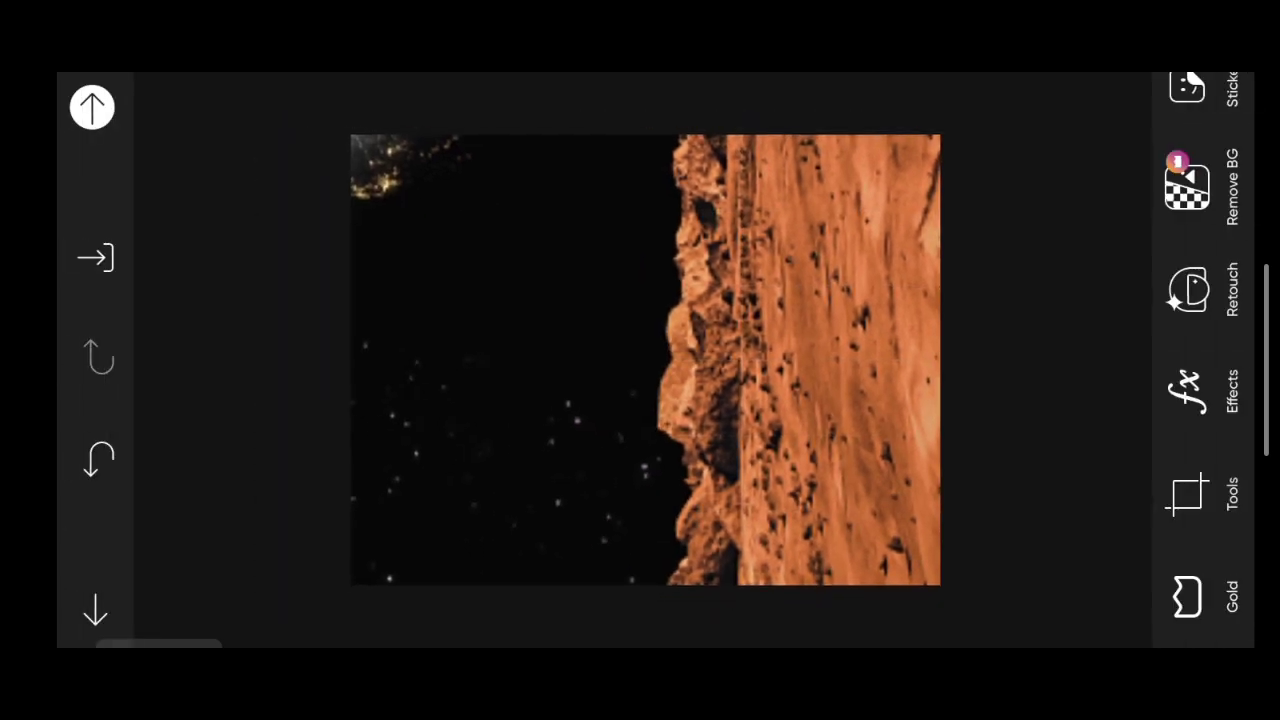
- Resize the cropped Mars background to 3029 × 3961 pixels with width 3029
{"action": "left_click", "coordinate": [1188, 493]}
{"action": "left_click", "coordinate": [1088, 397]}
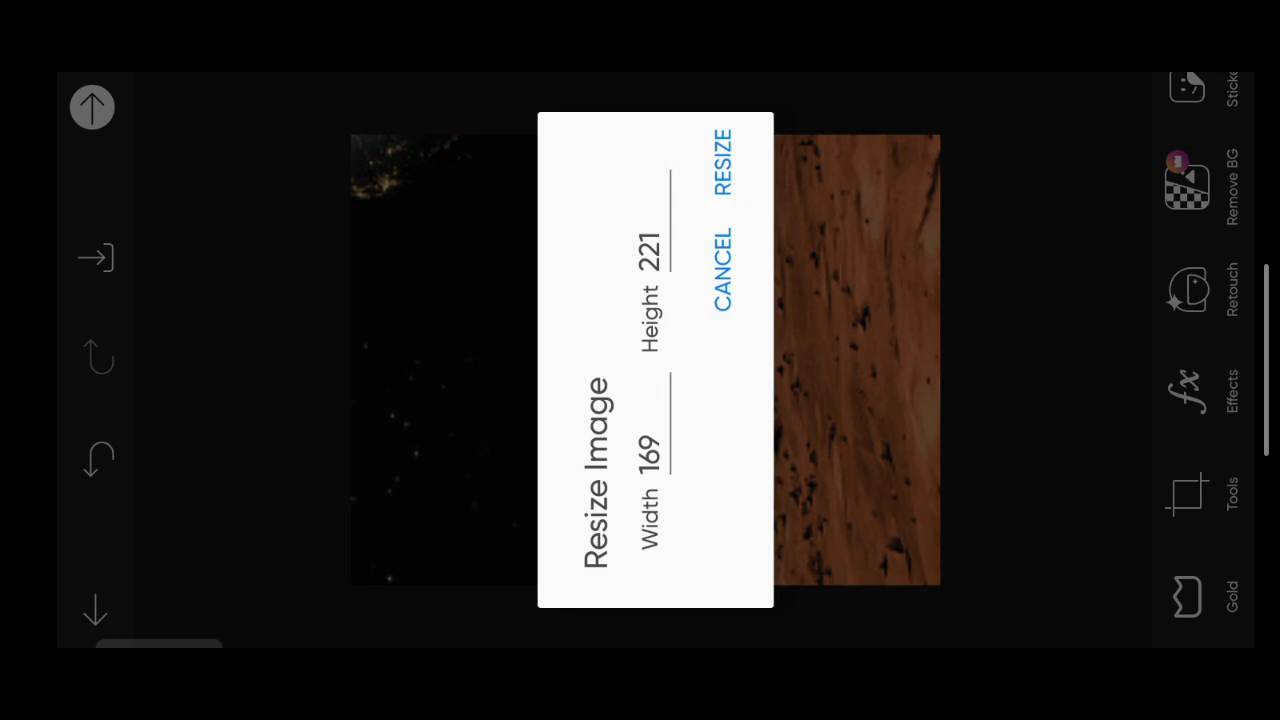
{"action": "left_click", "coordinate": [645, 452]}
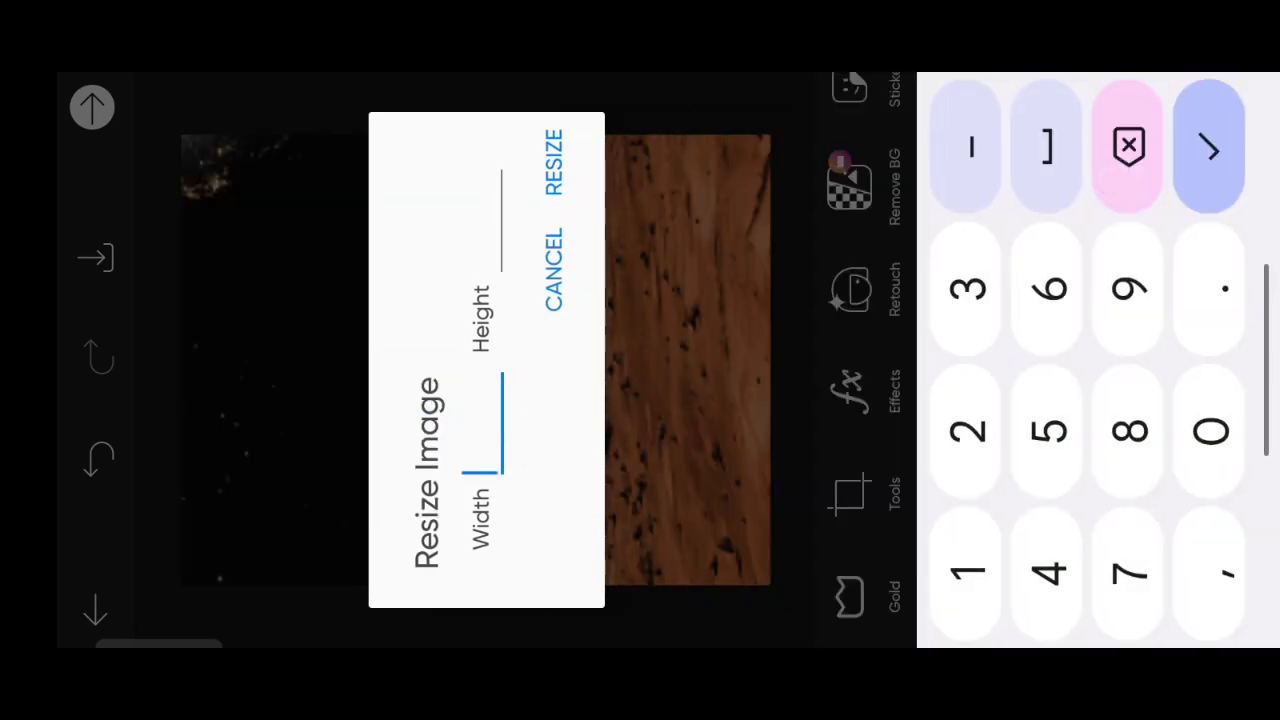
{"action": "type", "text": "5000"}
{"action": "left_click", "coordinate": [553, 160]}
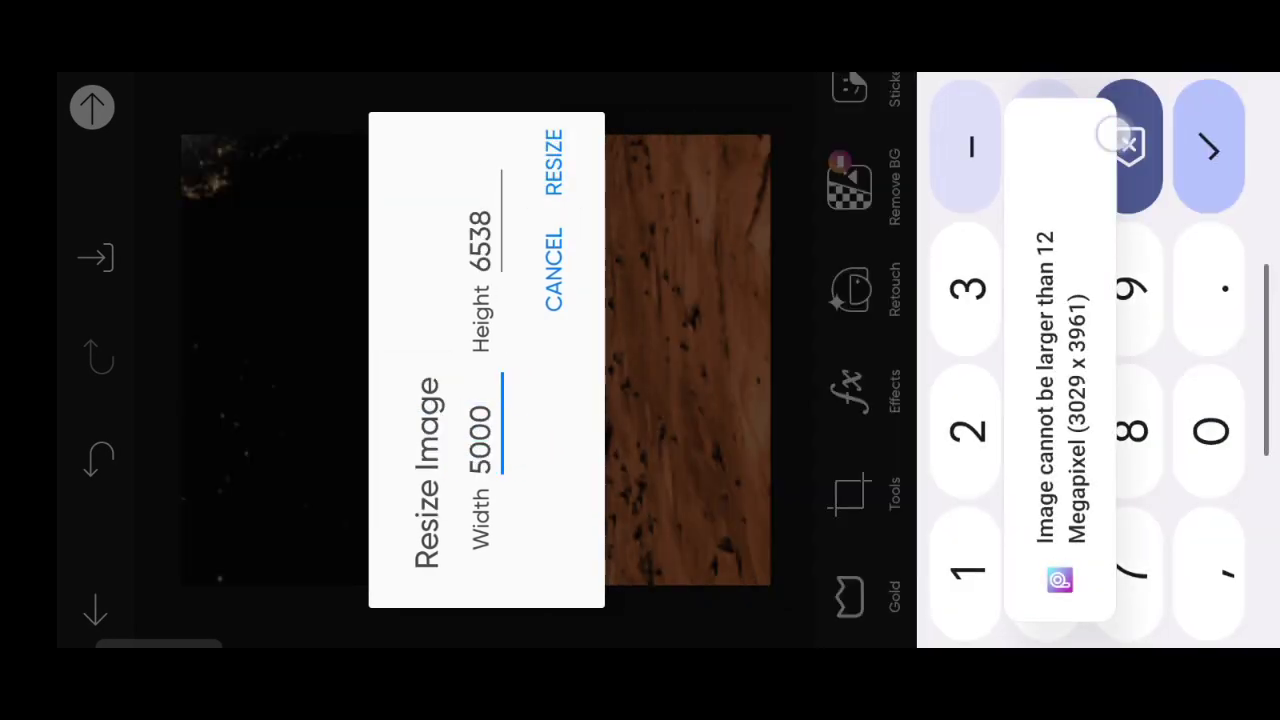
{"action": "left_click", "coordinate": [967, 290]}
{"action": "left_click", "coordinate": [1210, 430]}
{"action": "type", "text": "3029"}
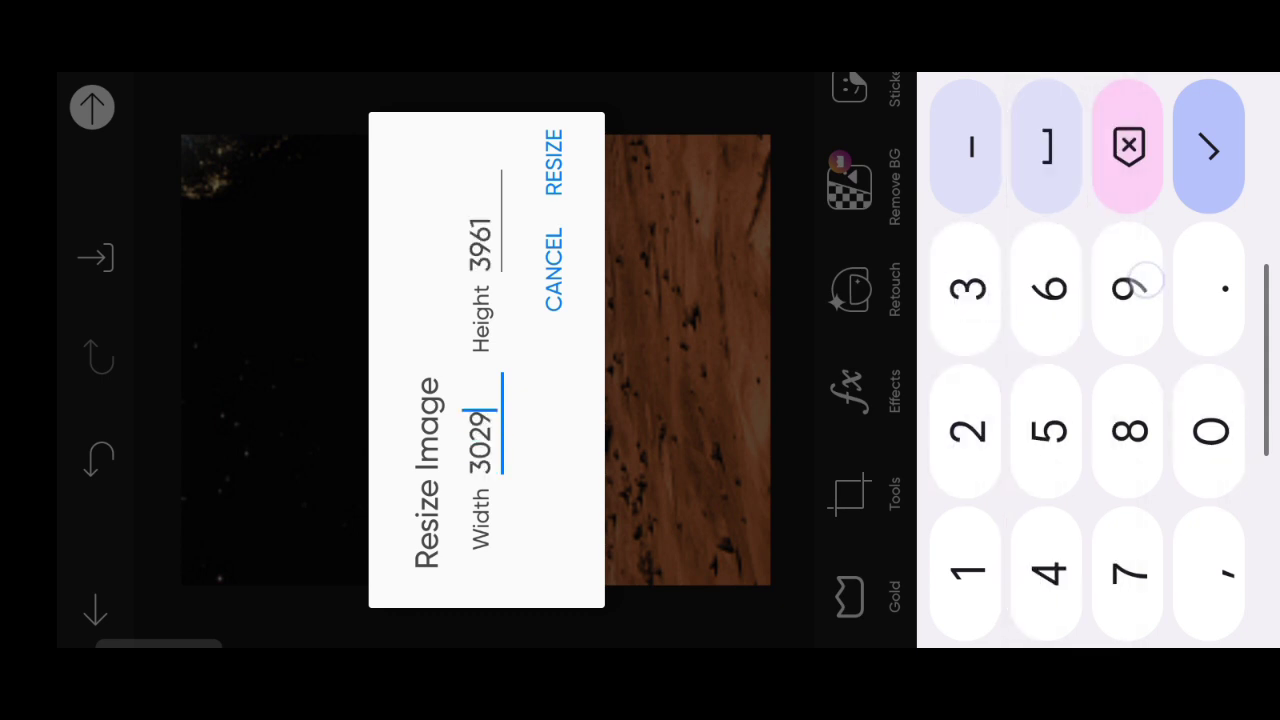
{"action": "left_click", "coordinate": [560, 150]}
{"action": "scroll", "coordinate": [1190, 400], "scroll_direction": "up", "scroll_amount": 5}
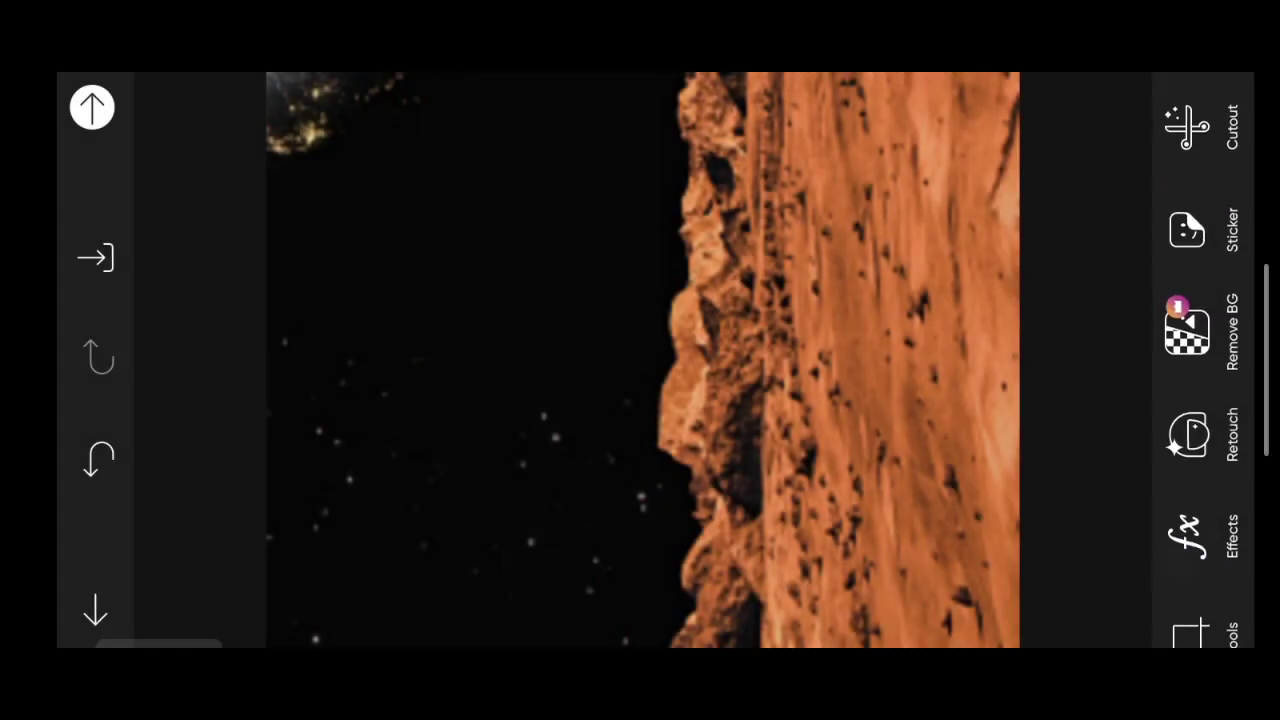
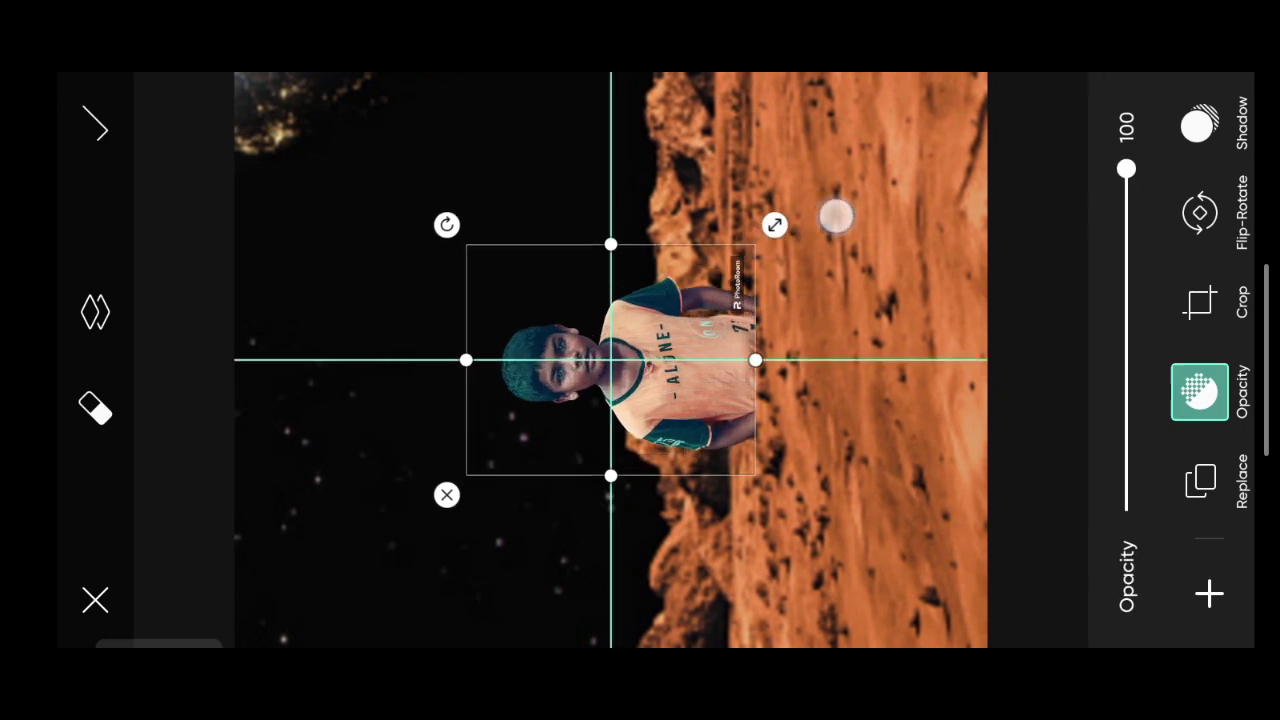
- Drag the boy cut-out larger and nudge it into place over the Mars backdrop
{"action": "mouse_move", "coordinate": [750, 240]}
{"action": "left_mouse_down"}
{"action": "mouse_move", "coordinate": [912, 115]}
{"action": "mouse_move", "coordinate": [985, 80]}
{"action": "left_mouse_up"}
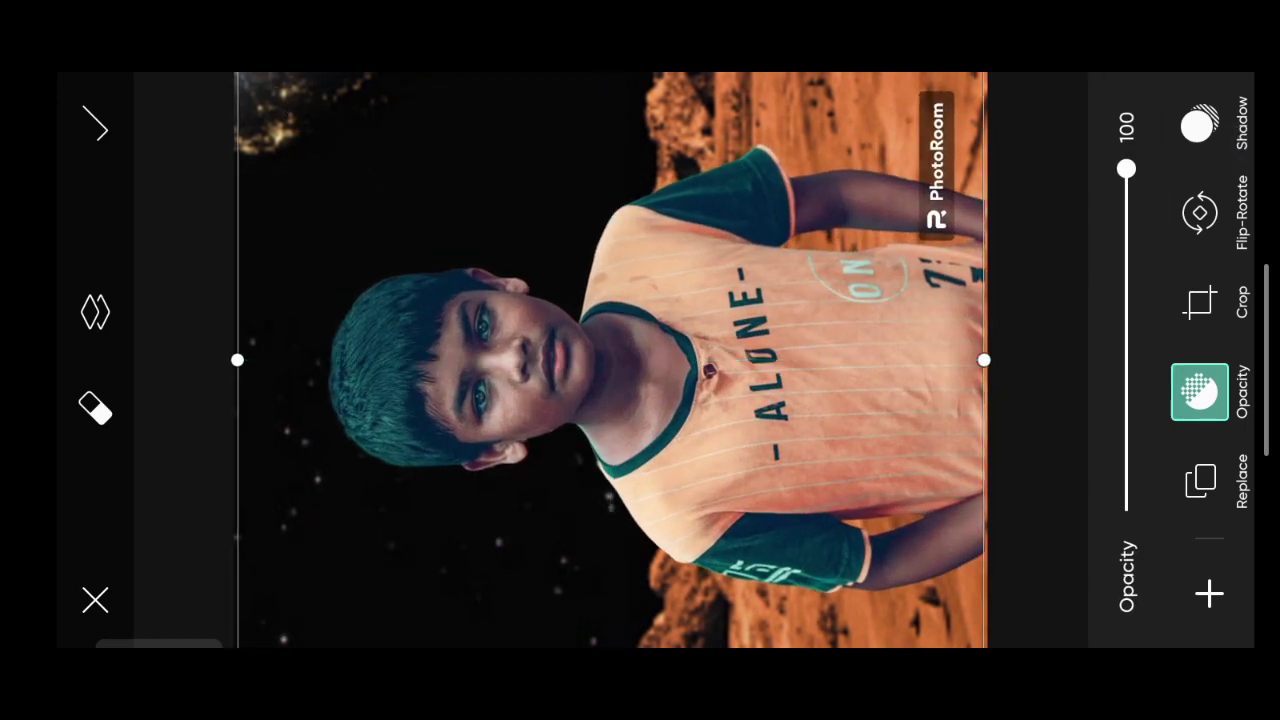
{"action": "left_click_drag", "start_coordinate": [395, 432], "coordinate": [427, 432]}
- On the boy layer, erase the PhotoRoom watermark band below his arm and apply
{"action": "left_click", "coordinate": [160, 360]}
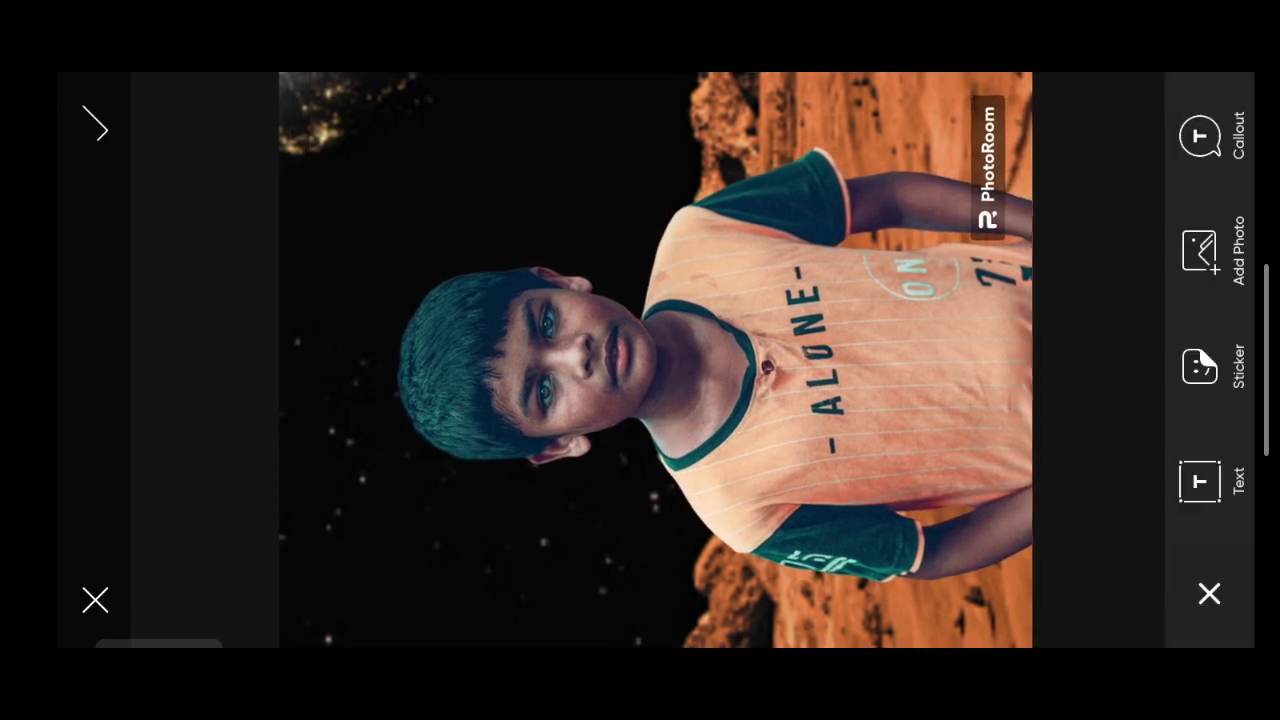
{"action": "left_click", "coordinate": [655, 360]}
{"action": "left_click", "coordinate": [1200, 380]}
{"action": "left_click", "coordinate": [1215, 530]}
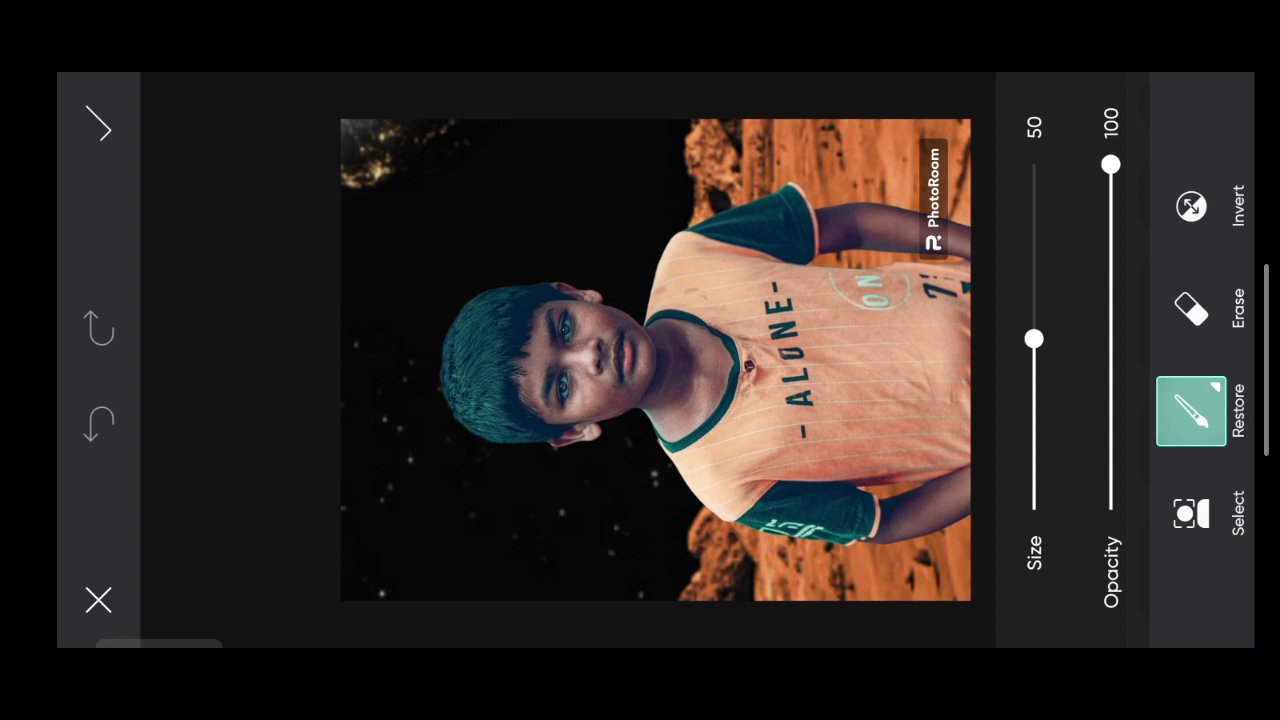
{"action": "scroll", "coordinate": [780, 360], "scroll_direction": "up", "scroll_amount": 10}
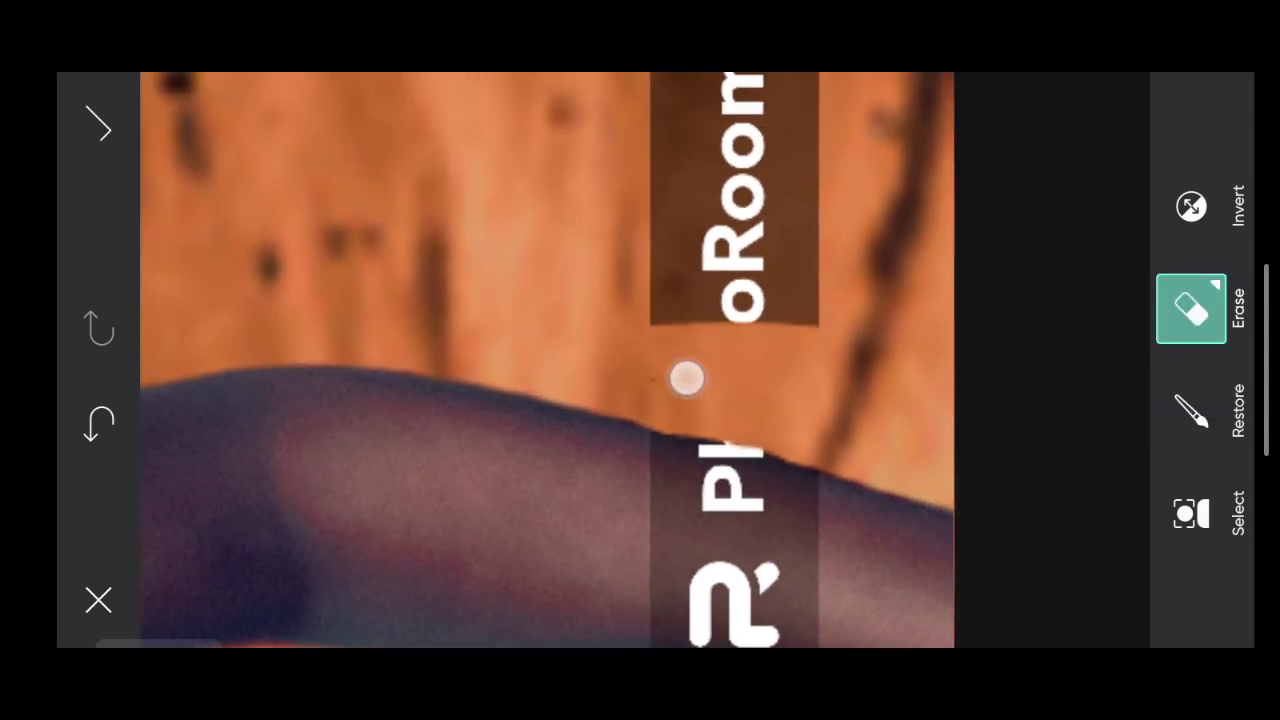
{"action": "scroll", "coordinate": [760, 370], "scroll_direction": "down", "scroll_amount": 5}
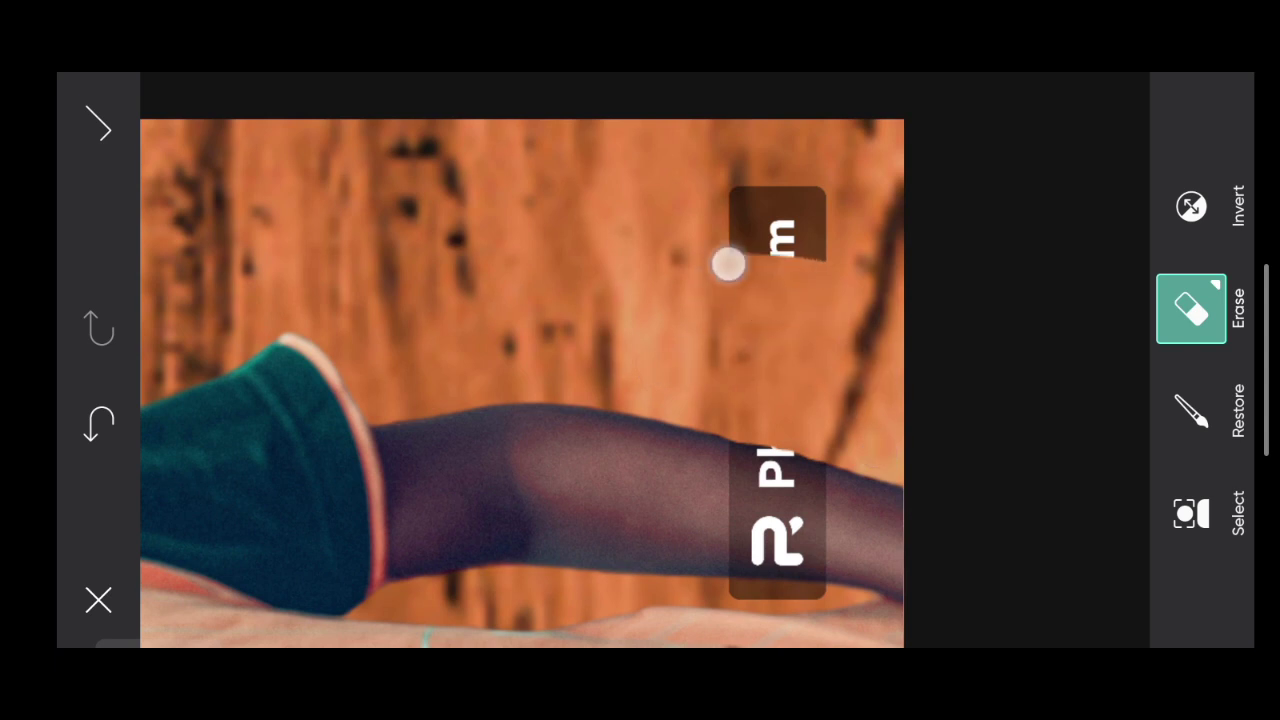
{"action": "scroll", "coordinate": [760, 400], "scroll_direction": "up", "scroll_amount": 8}
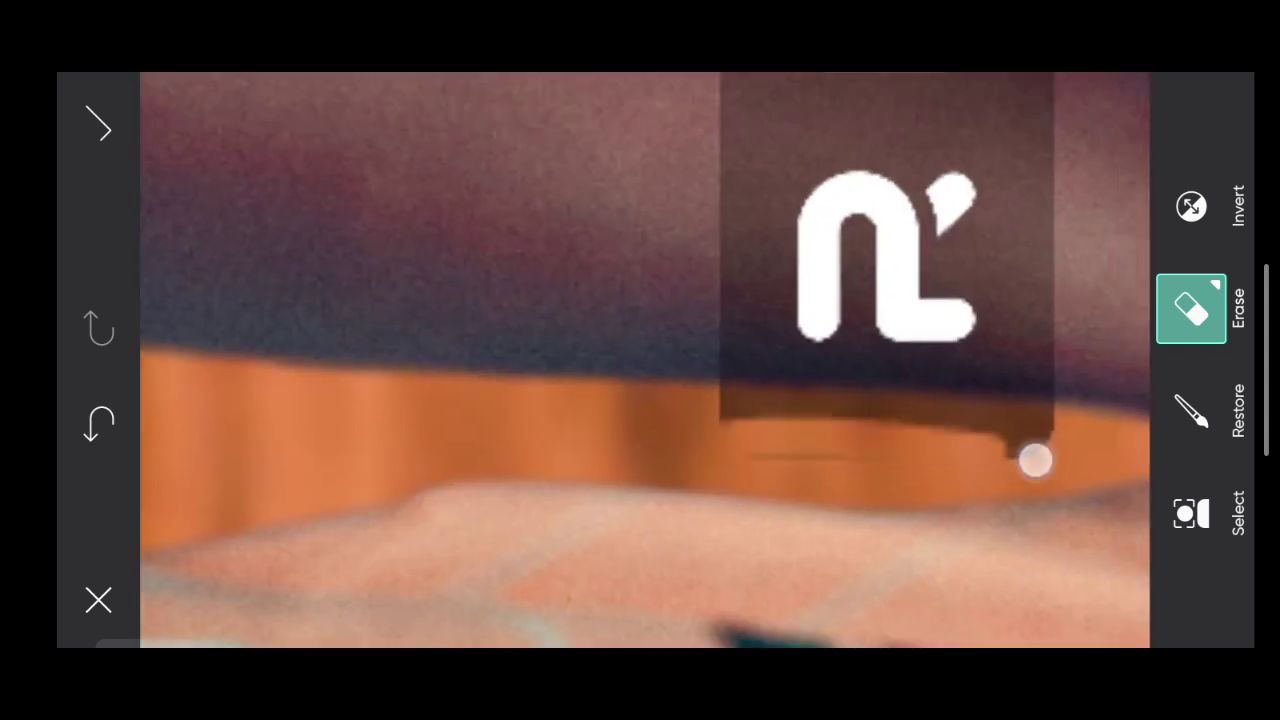
{"action": "left_click_drag", "start_coordinate": [1036, 460], "coordinate": [1036, 420]}
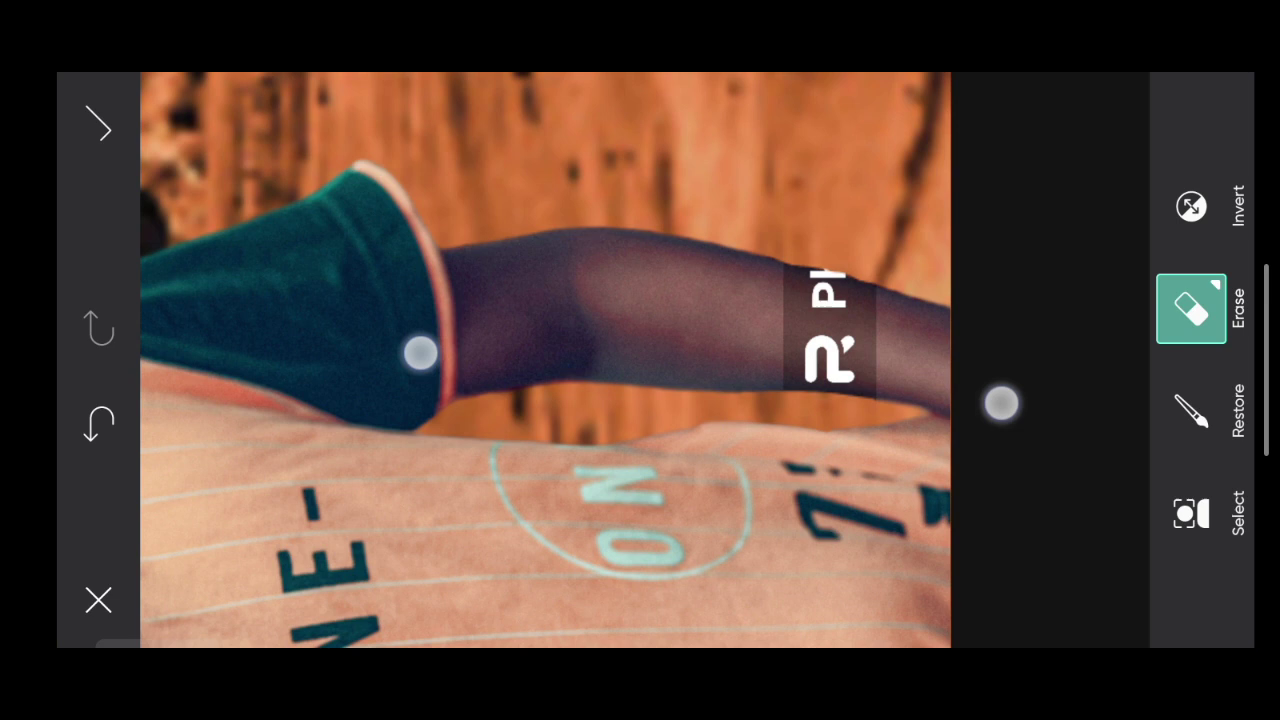
{"action": "scroll", "coordinate": [764, 400], "scroll_direction": "down", "scroll_amount": 8}
{"action": "left_click", "coordinate": [100, 128]}
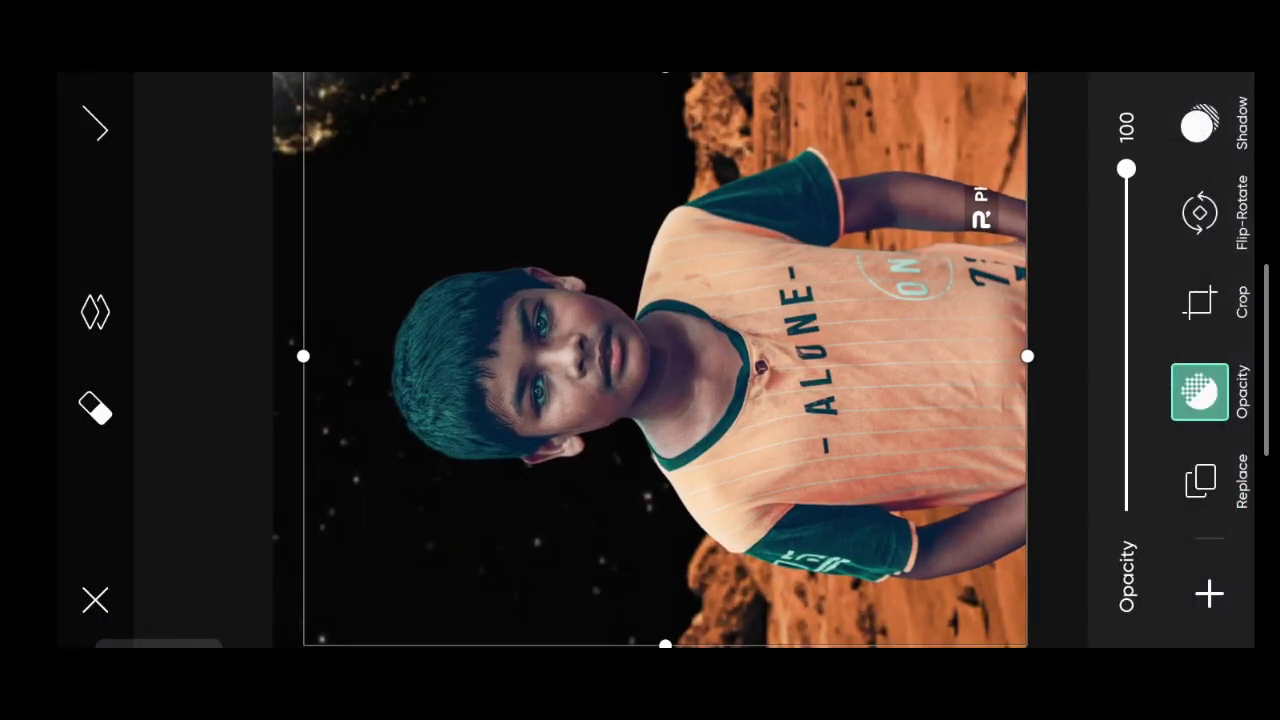
- Stretch the silver ring sticker across the boy's torso and bring up its eraser settings
{"action": "left_click", "coordinate": [1208, 594]}
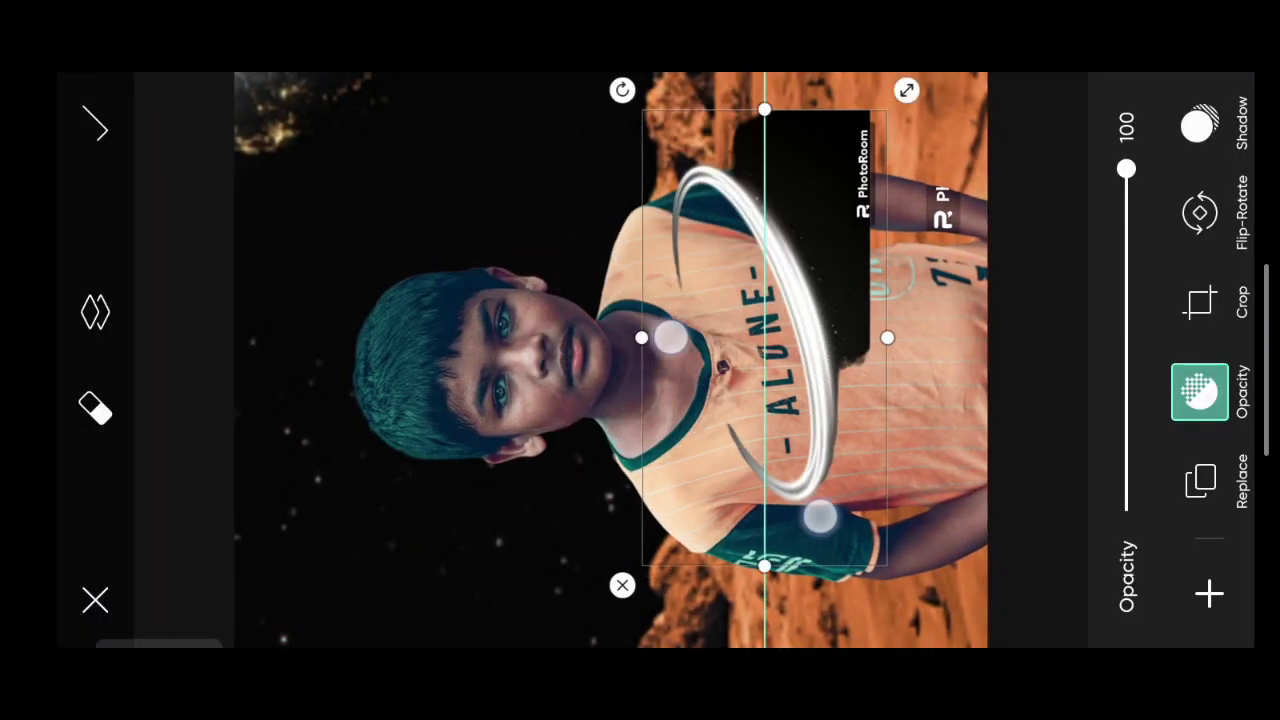
{"action": "mouse_move", "coordinate": [640, 340]}
{"action": "left_mouse_down"}
{"action": "mouse_move", "coordinate": [700, 318]}
{"action": "mouse_move", "coordinate": [642, 308]}
{"action": "mouse_move", "coordinate": [728, 344]}
{"action": "left_mouse_up"}
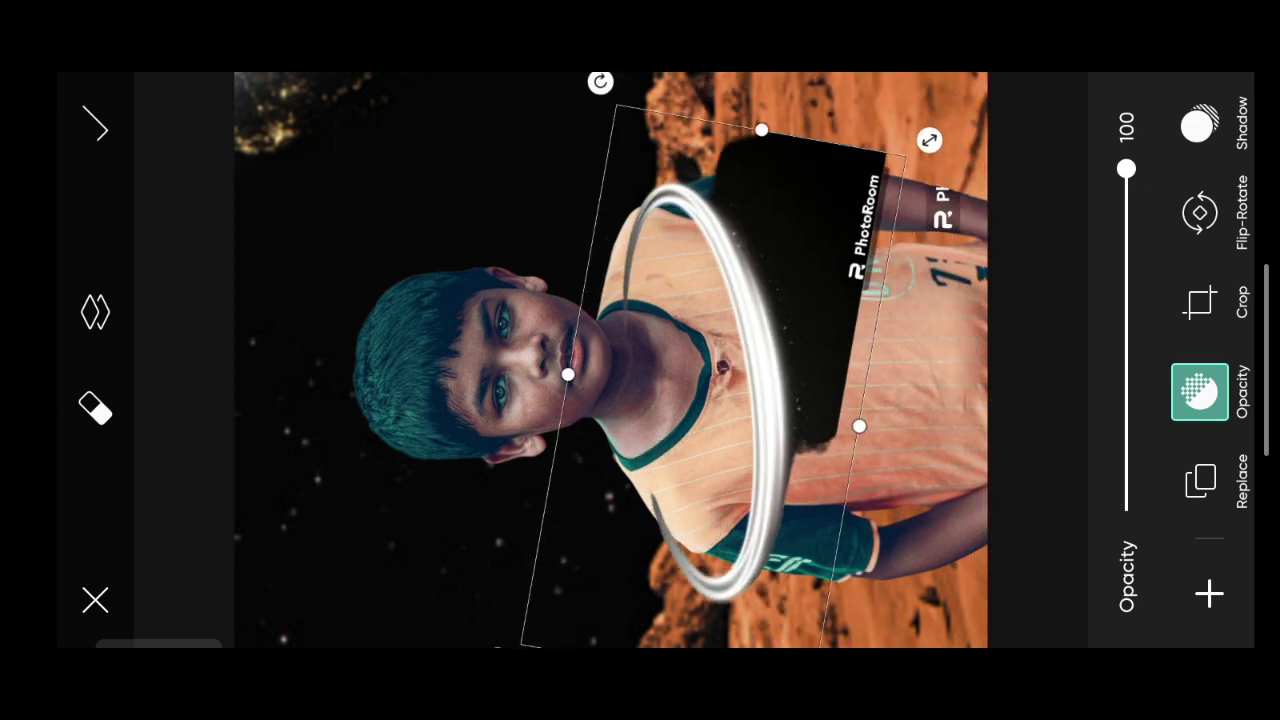
{"action": "left_click", "coordinate": [95, 410]}
{"action": "left_click", "coordinate": [1191, 309]}
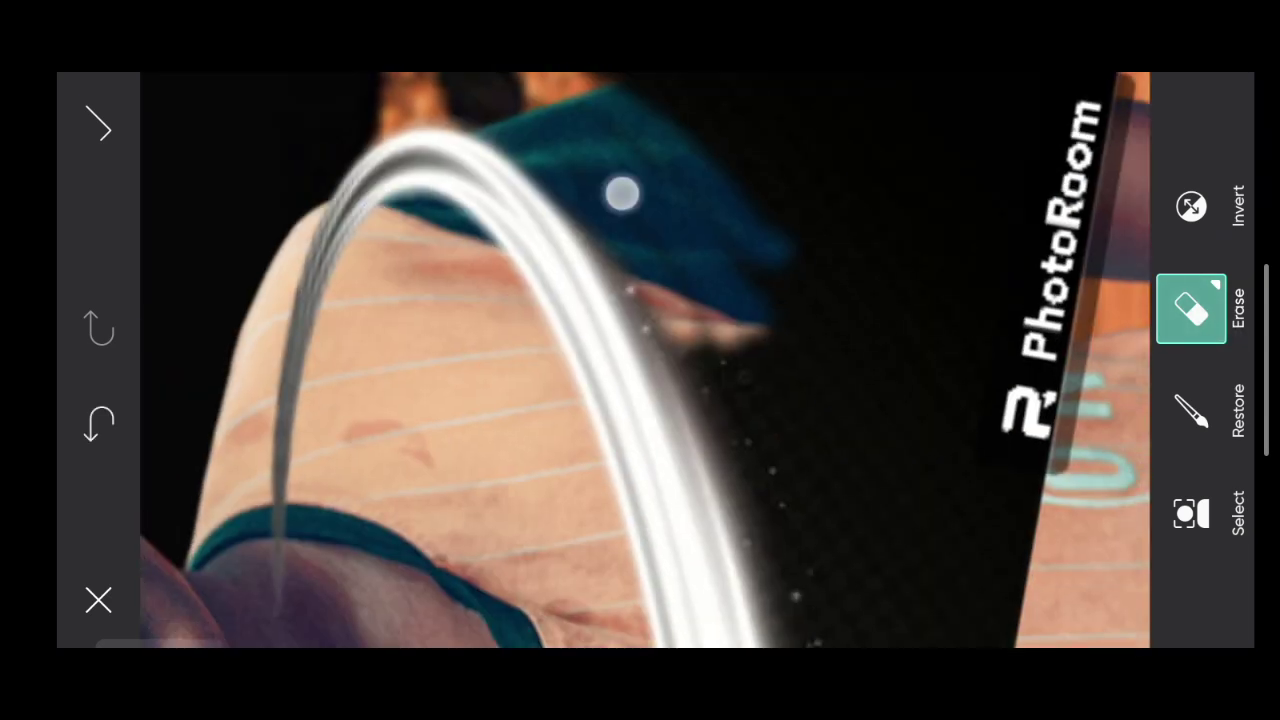
- Brush away the ring's black PhotoRoom patch and the dark smudges along its edge
{"action": "left_click_drag", "start_coordinate": [620, 195], "coordinate": [810, 455]}
{"action": "scroll", "coordinate": [700, 400], "scroll_direction": "down", "scroll_amount": 3}
{"action": "left_click_drag", "start_coordinate": [870, 600], "coordinate": [768, 265]}
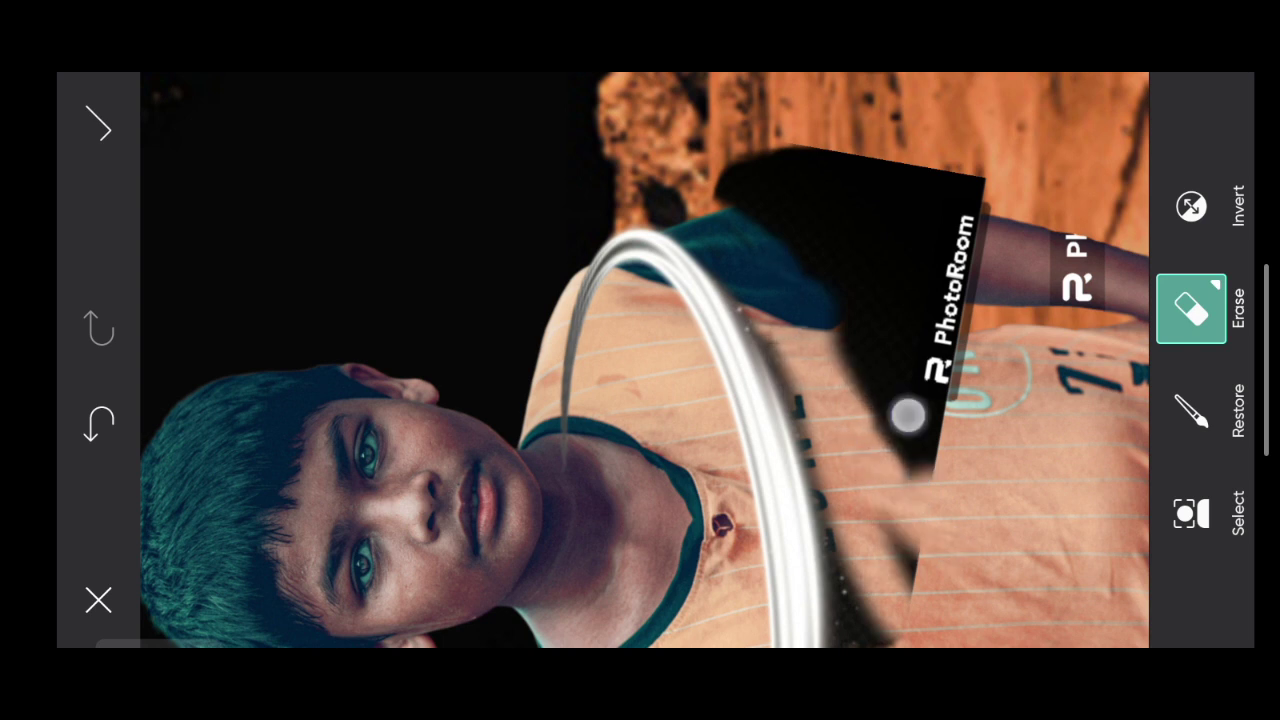
{"action": "left_click_drag", "start_coordinate": [906, 415], "coordinate": [900, 560]}
{"action": "left_click_drag", "start_coordinate": [640, 500], "coordinate": [640, 200]}
{"action": "scroll", "coordinate": [640, 360], "scroll_direction": "up", "scroll_amount": 3}
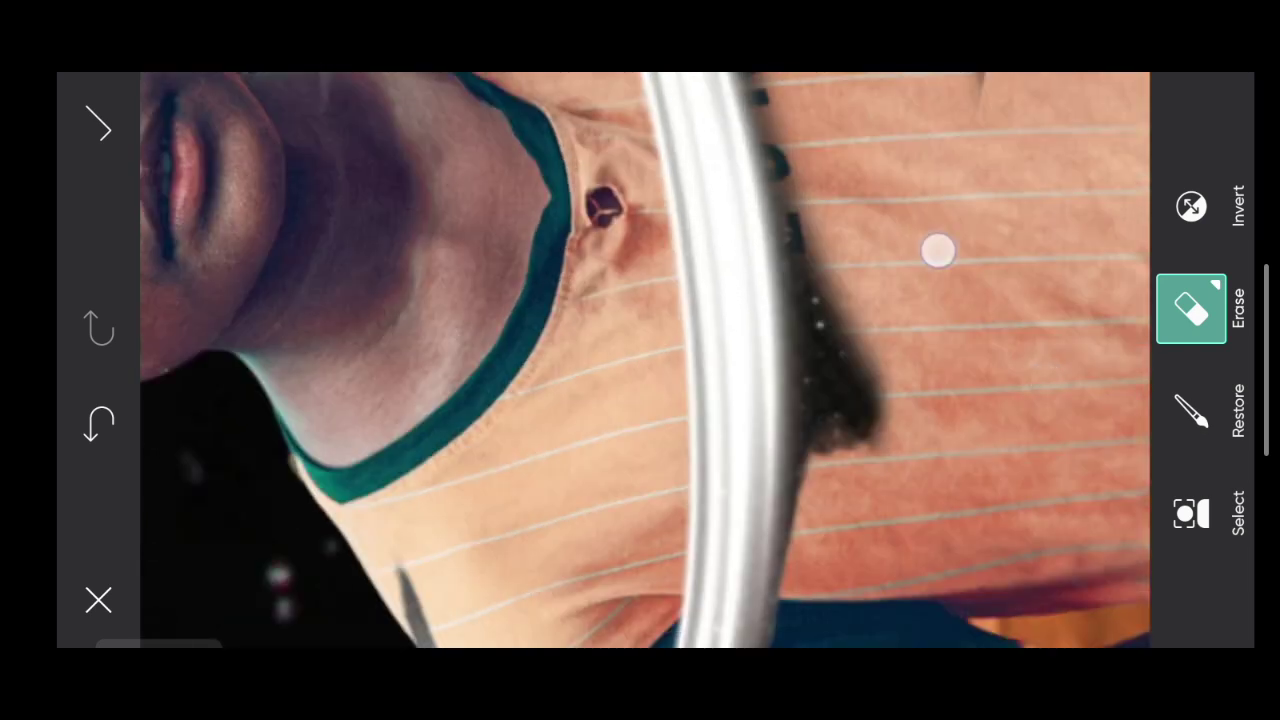
{"action": "left_click_drag", "start_coordinate": [870, 440], "coordinate": [868, 290]}
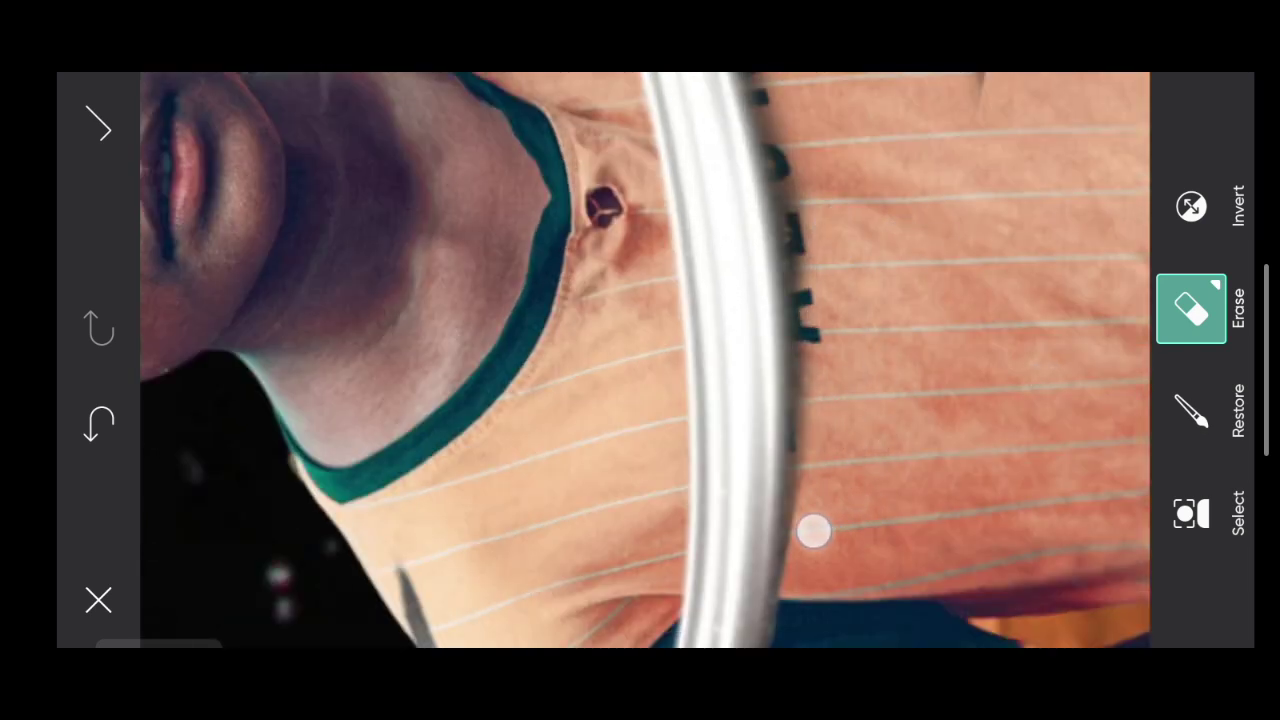
{"action": "left_click_drag", "start_coordinate": [814, 532], "coordinate": [800, 180]}
{"action": "left_click_drag", "start_coordinate": [640, 250], "coordinate": [640, 500]}
{"action": "left_click_drag", "start_coordinate": [640, 200], "coordinate": [640, 500]}
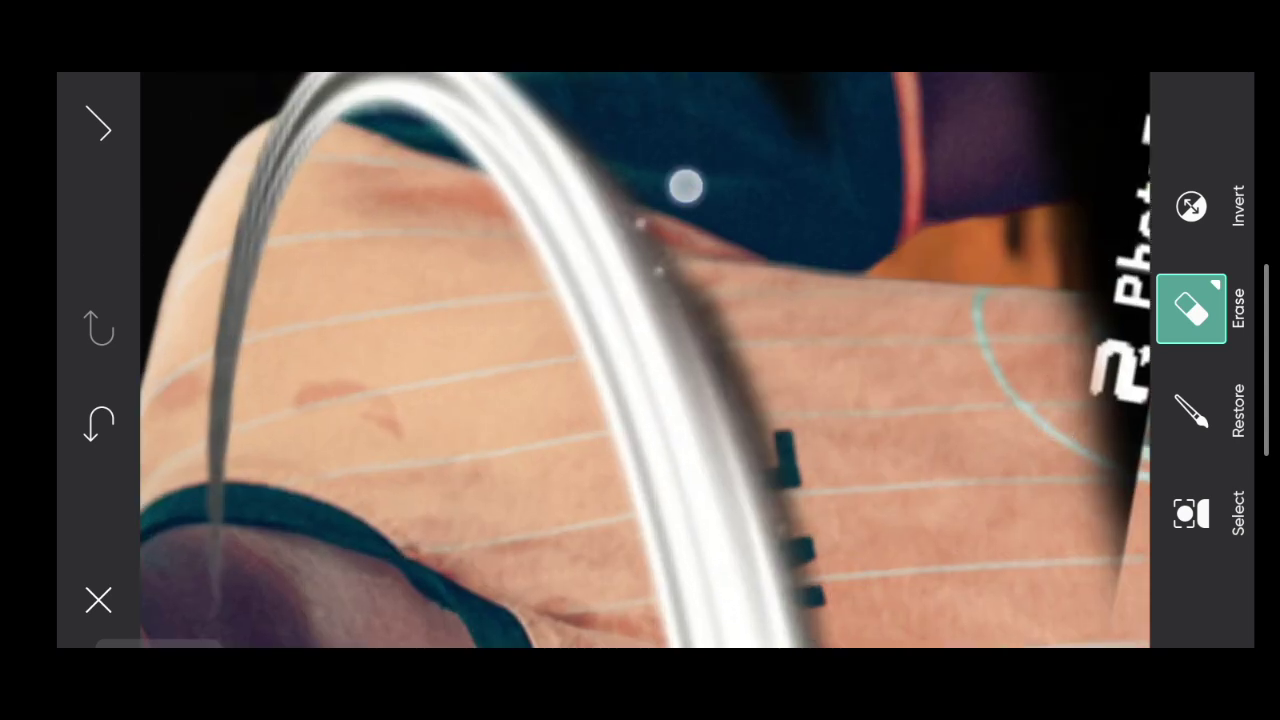
{"action": "scroll", "coordinate": [816, 459], "scroll_direction": "down", "scroll_amount": 5}
{"action": "scroll", "coordinate": [640, 360], "scroll_direction": "down", "scroll_amount": 5}
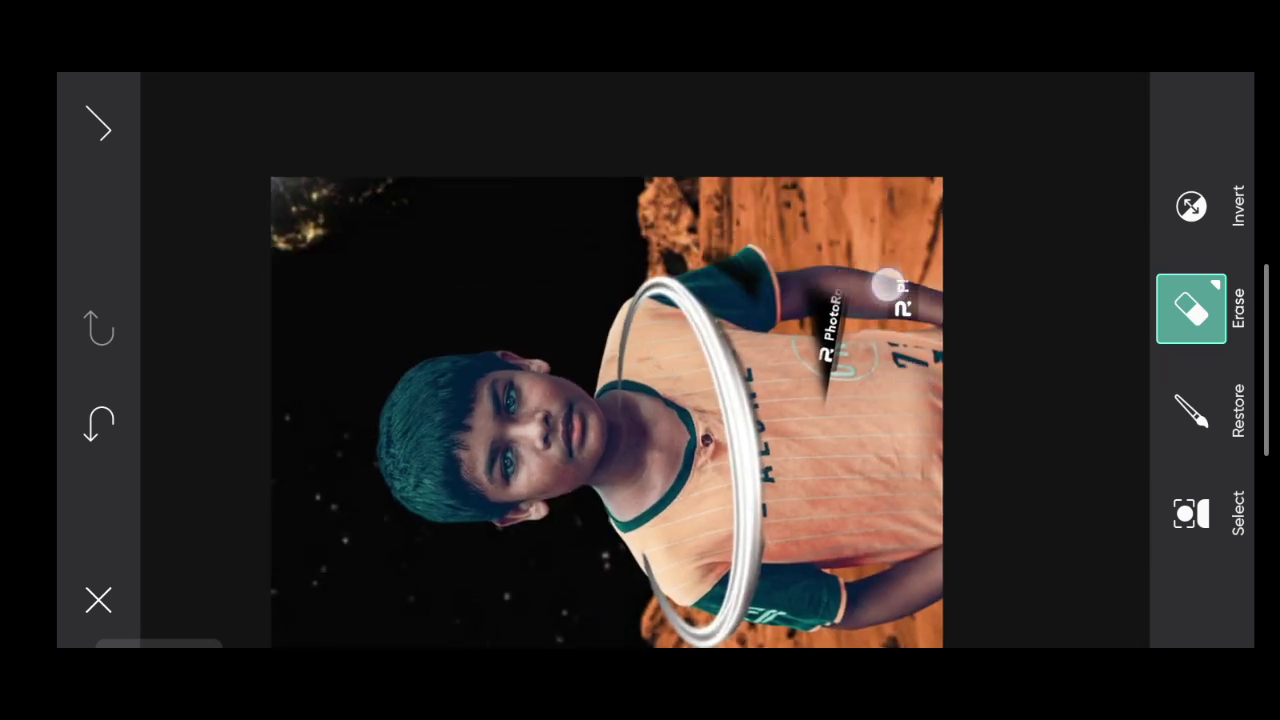
- Enlarge and tilt the ring around the torso, then adjust the eraser brush hardness
{"action": "left_click", "coordinate": [103, 120]}
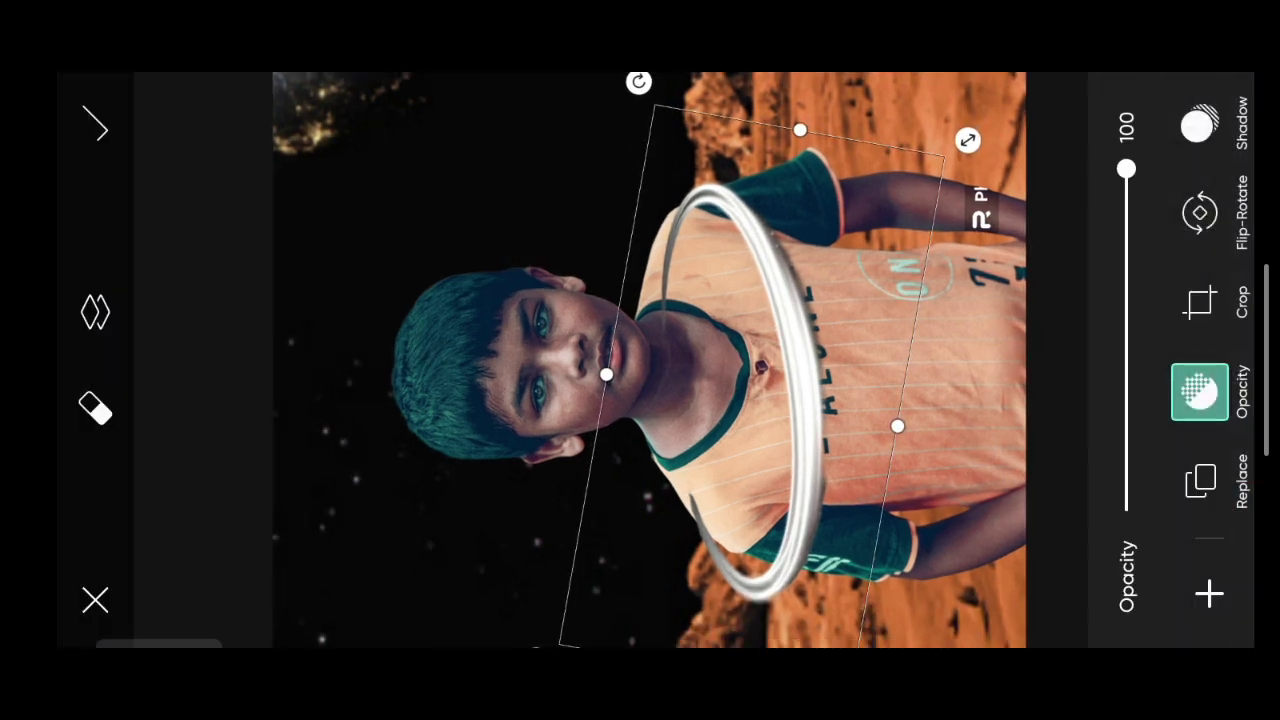
{"action": "left_click_drag", "start_coordinate": [700, 460], "coordinate": [990, 440]}
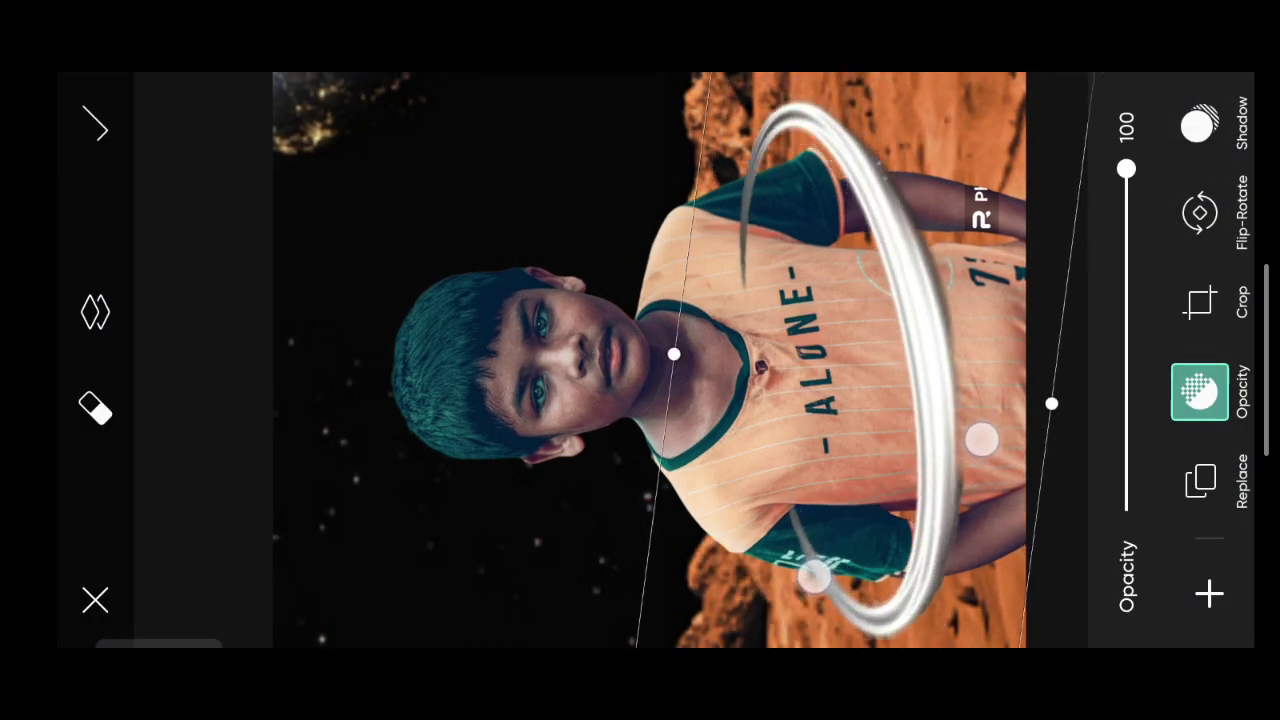
{"action": "left_click", "coordinate": [95, 410]}
{"action": "left_click", "coordinate": [1195, 305]}
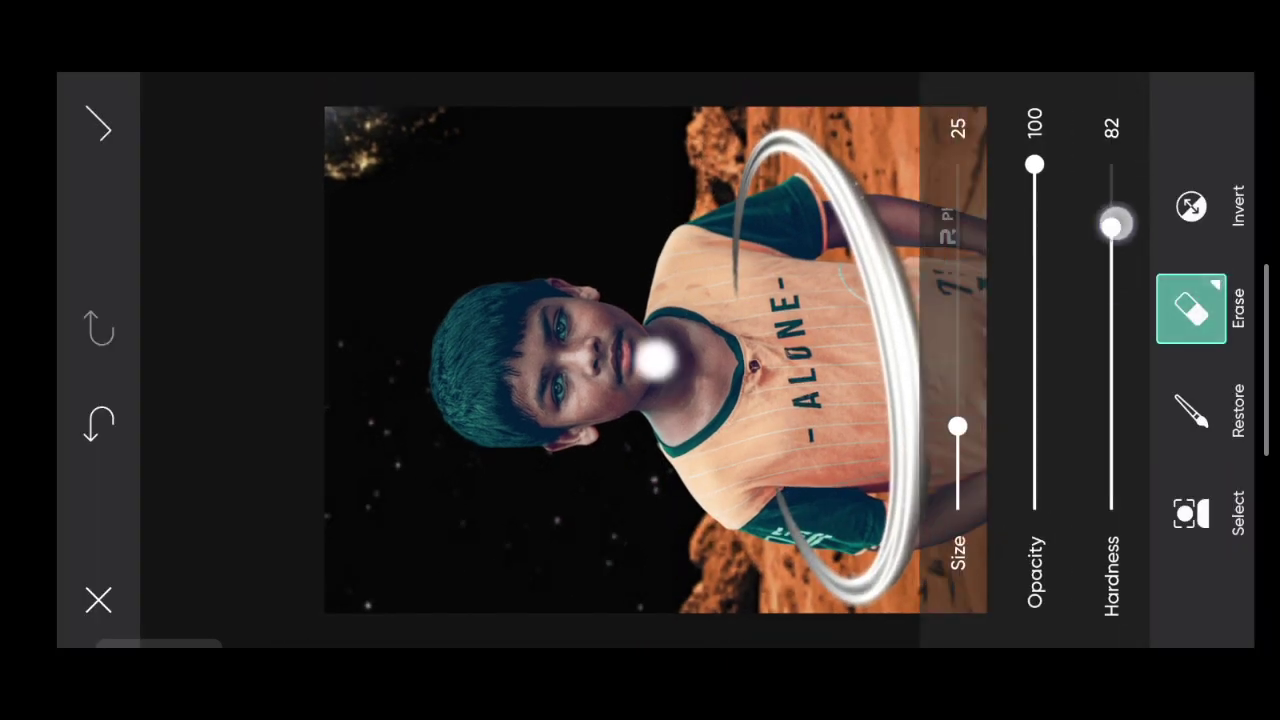
{"action": "left_click", "coordinate": [1195, 305]}
{"action": "scroll", "coordinate": [640, 400], "scroll_direction": "up", "scroll_amount": 8}
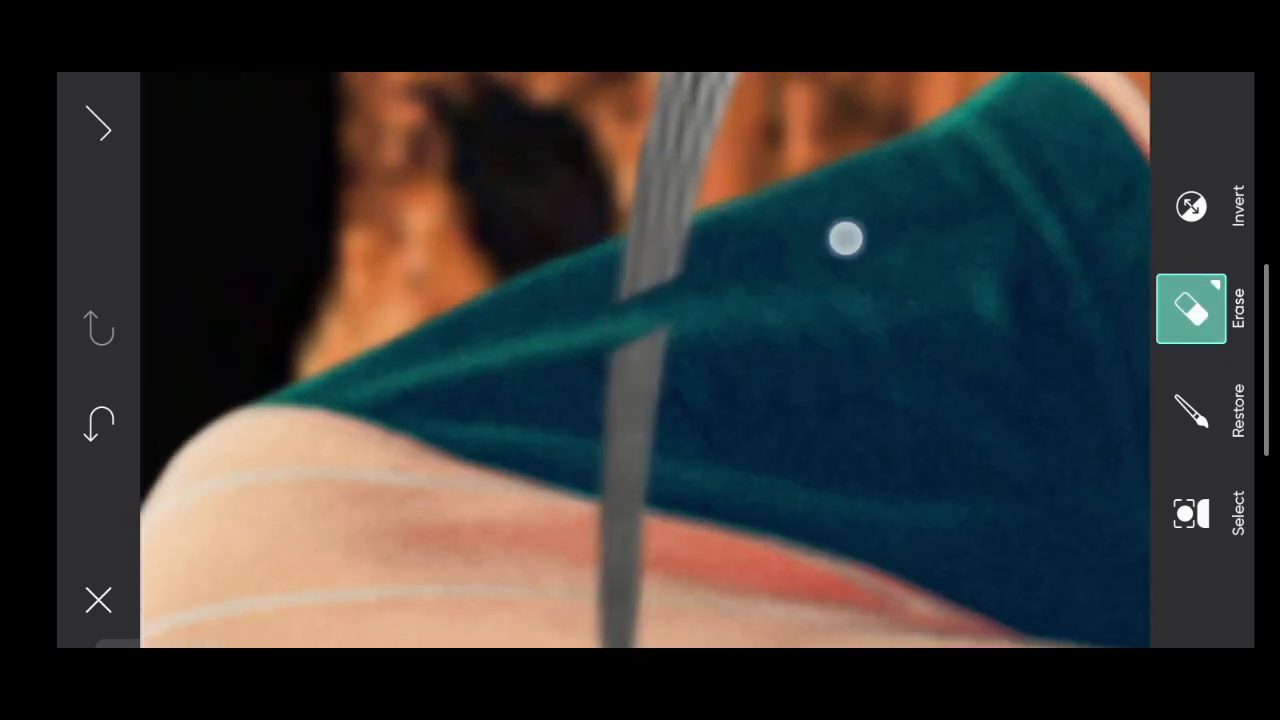
{"action": "scroll", "coordinate": [870, 238], "scroll_direction": "down", "scroll_amount": 8}
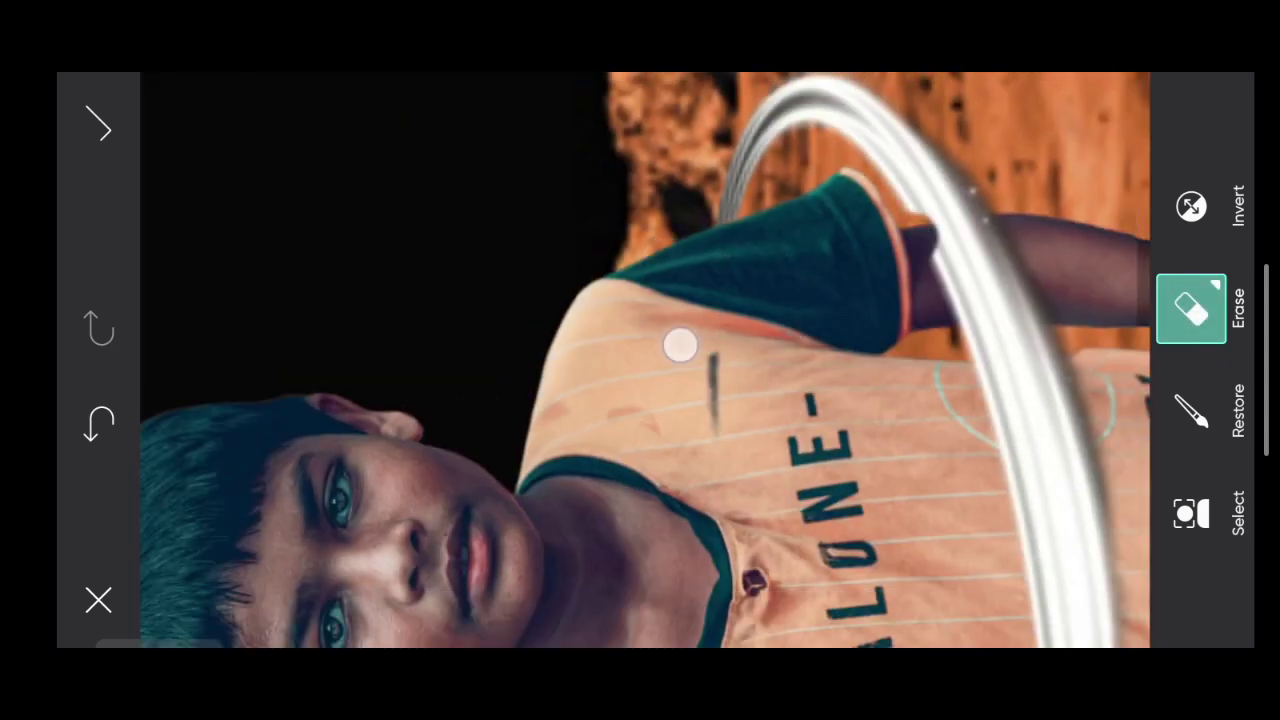
- Erase the ring sections over the sleeves, using Restore to fix mistakes
{"action": "left_click", "coordinate": [1191, 309]}
{"action": "left_click", "coordinate": [1191, 410]}
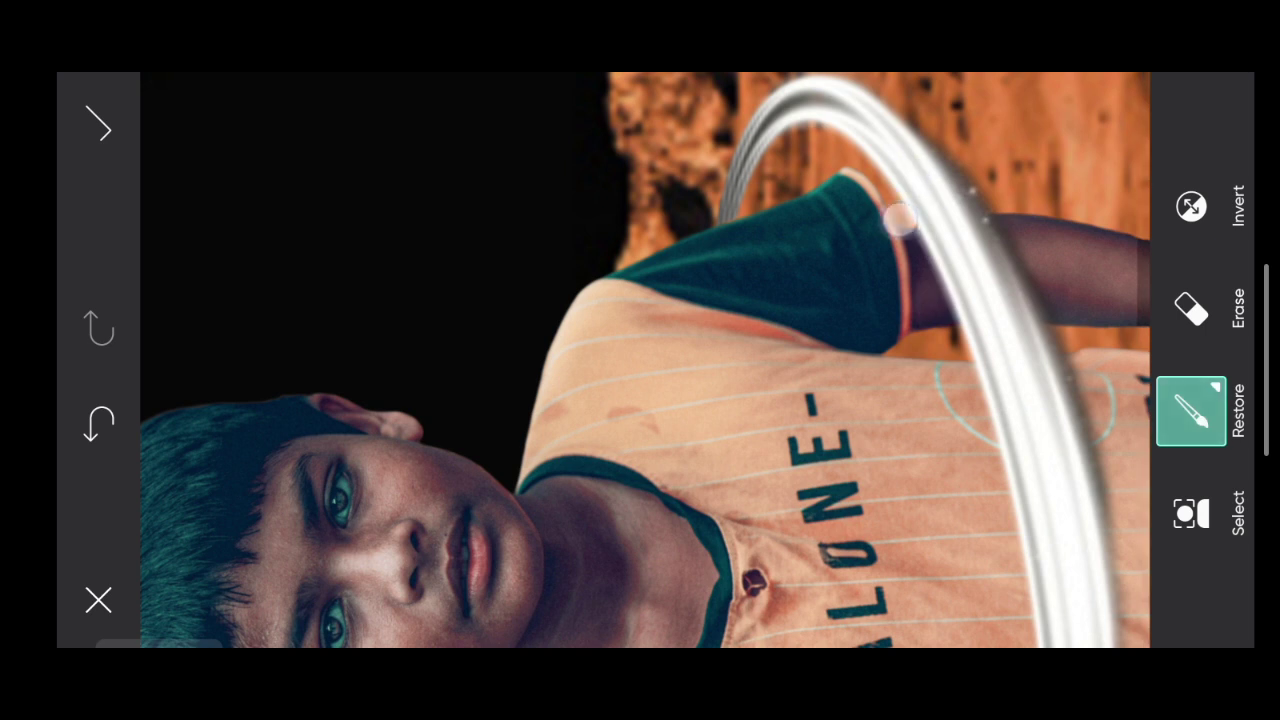
{"action": "scroll", "coordinate": [757, 395], "scroll_direction": "down", "scroll_amount": 6}
{"action": "scroll", "coordinate": [730, 300], "scroll_direction": "up", "scroll_amount": 8}
{"action": "left_click", "coordinate": [1191, 309]}
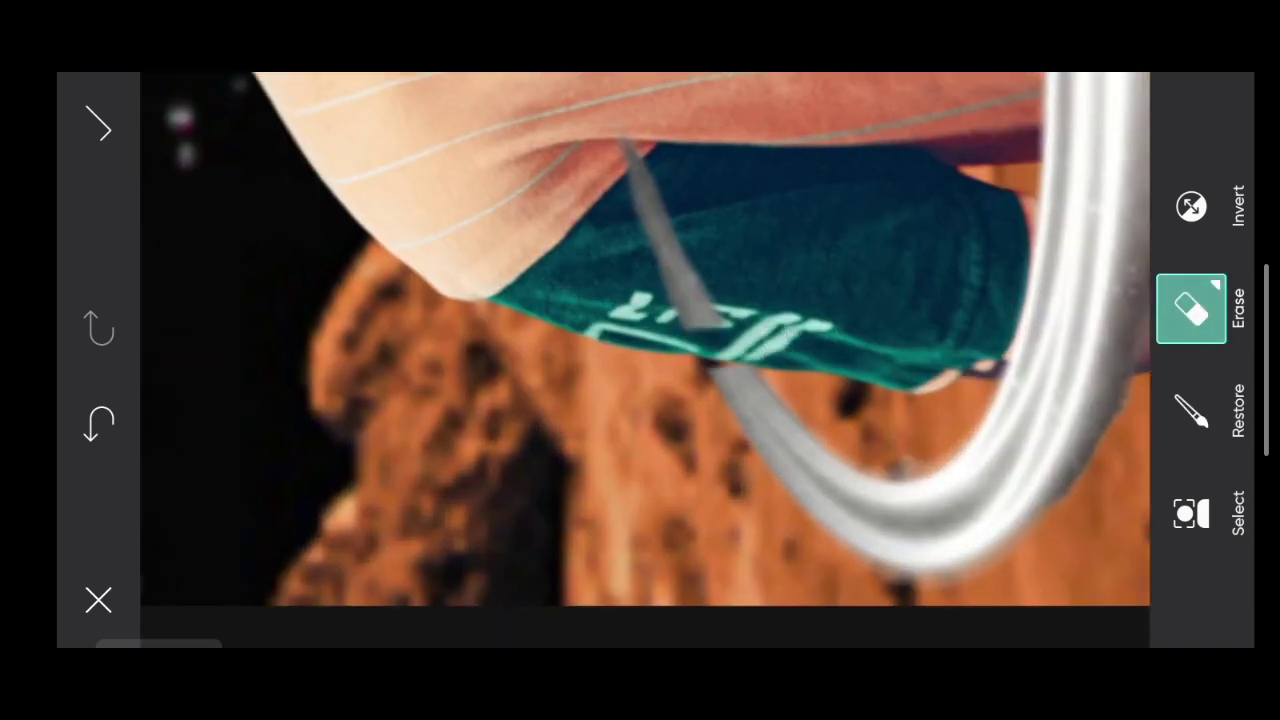
{"action": "scroll", "coordinate": [792, 300], "scroll_direction": "up", "scroll_amount": 3}
{"action": "left_click", "coordinate": [1191, 410]}
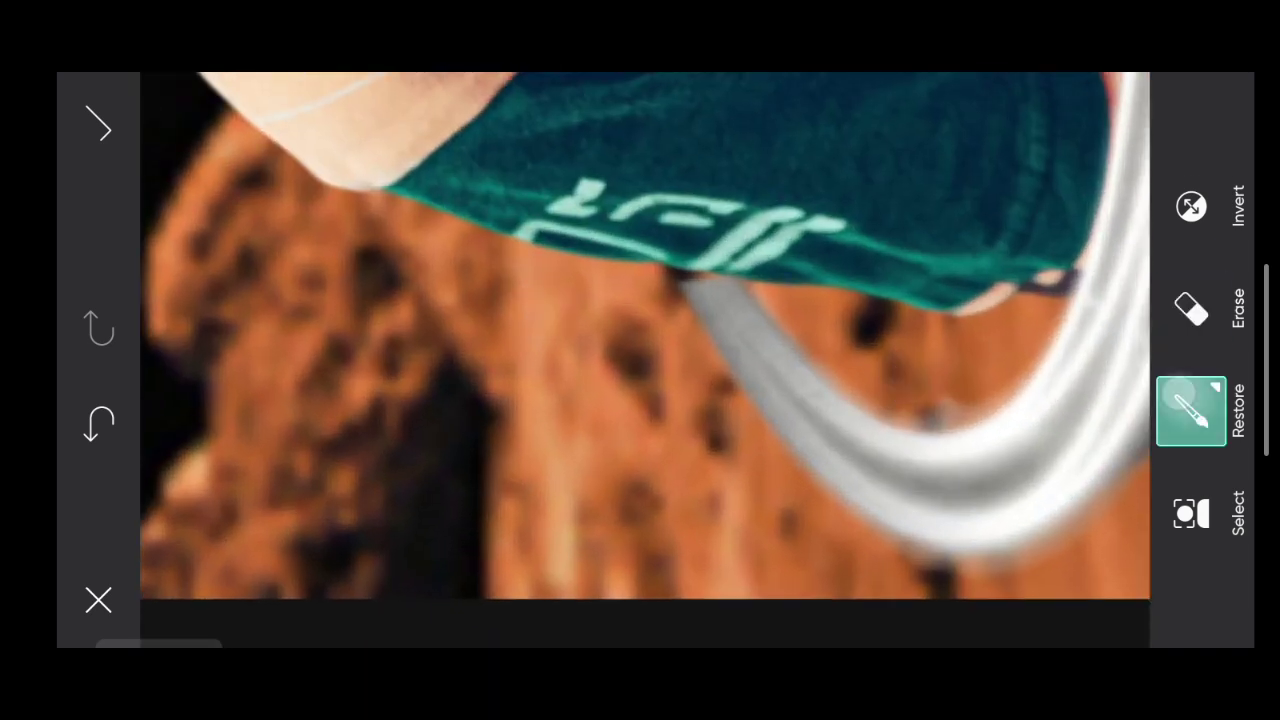
{"action": "scroll", "coordinate": [680, 365], "scroll_direction": "down", "scroll_amount": 8}
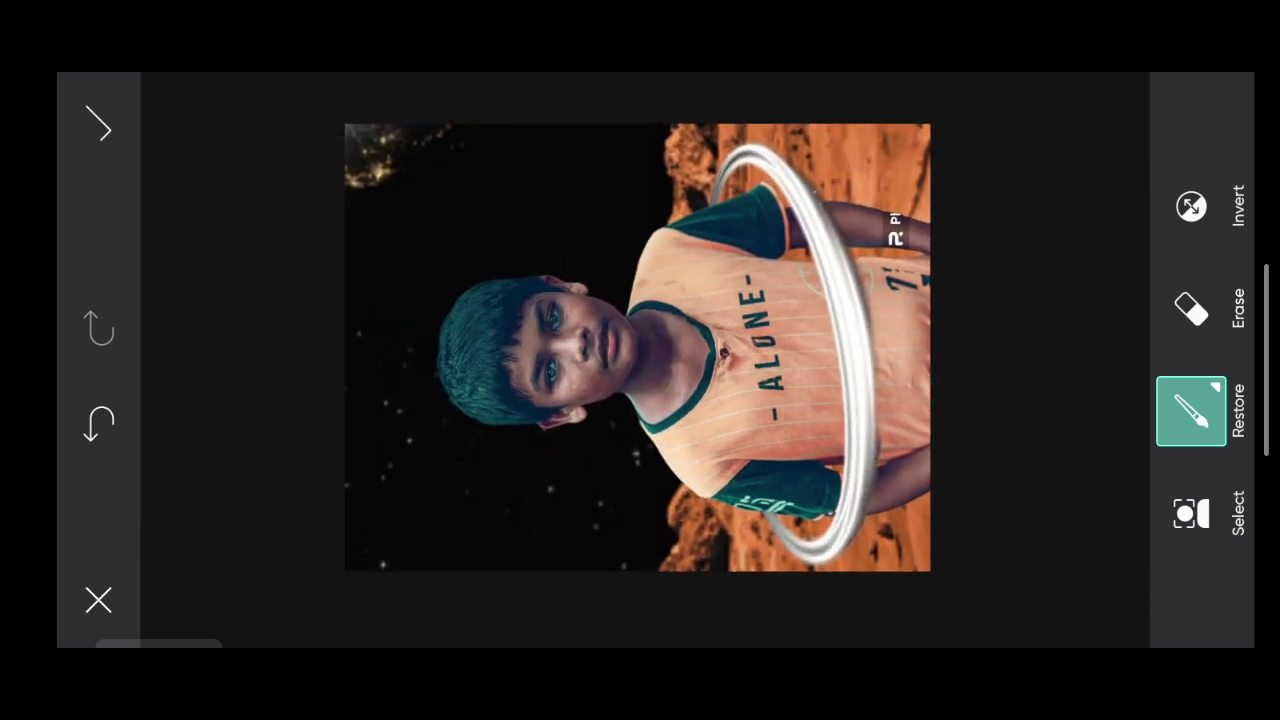
- Shift the ring's hue to a negative value with Adjust > Hue, then deselect it
{"action": "left_click", "coordinate": [1191, 513]}
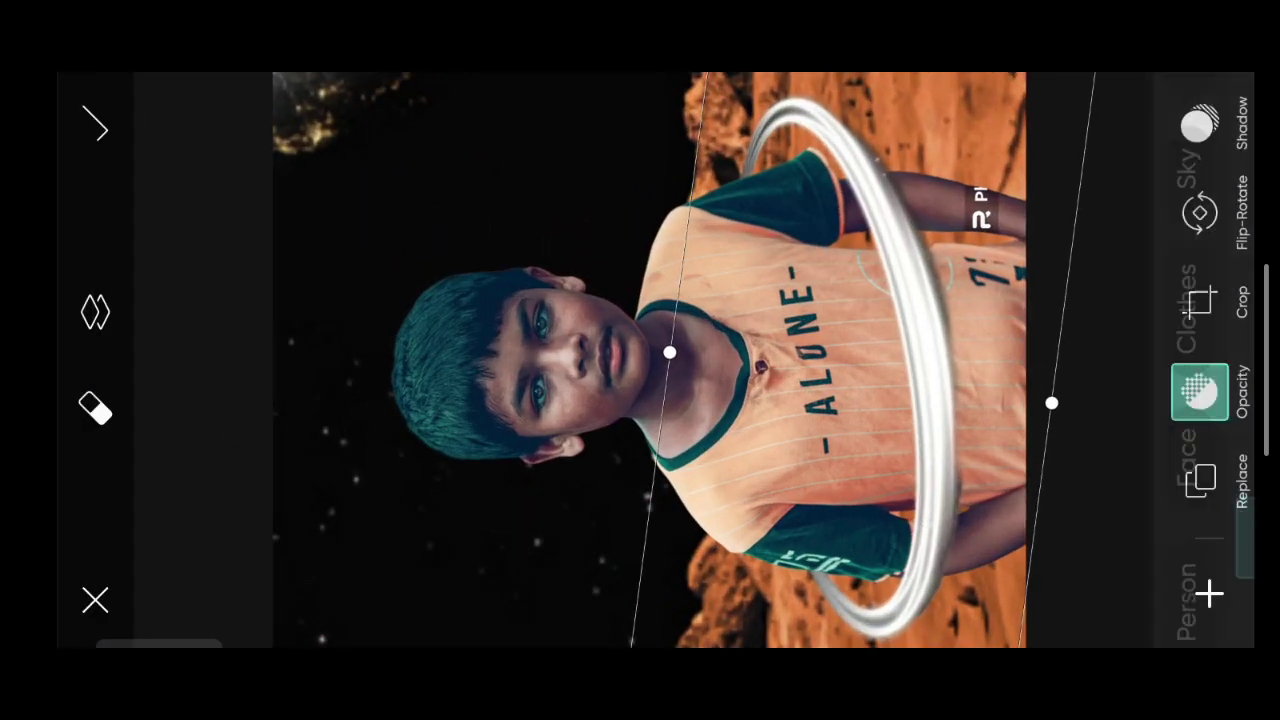
{"action": "scroll", "coordinate": [1200, 400], "scroll_direction": "down", "scroll_amount": 3}
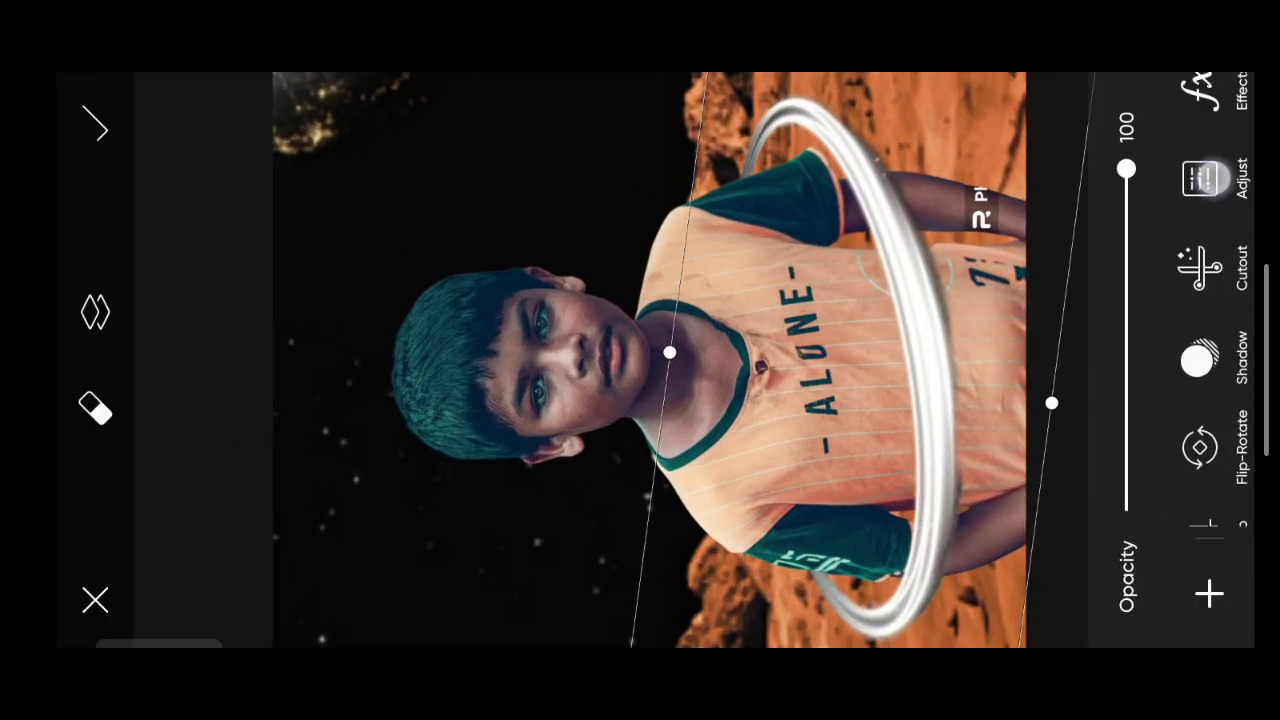
{"action": "left_click", "coordinate": [1200, 130]}
{"action": "left_click", "coordinate": [1200, 215]}
{"action": "left_click_drag", "start_coordinate": [1128, 347], "coordinate": [1128, 512]}
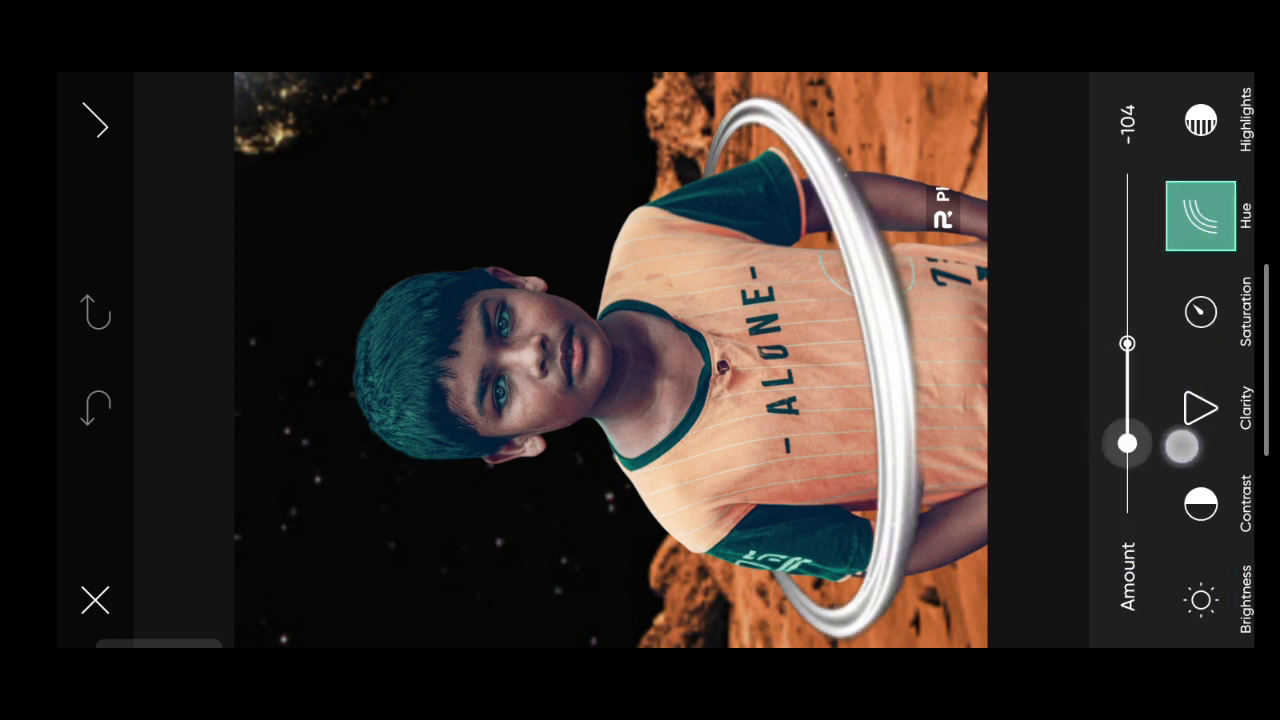
{"action": "left_click", "coordinate": [95, 125]}
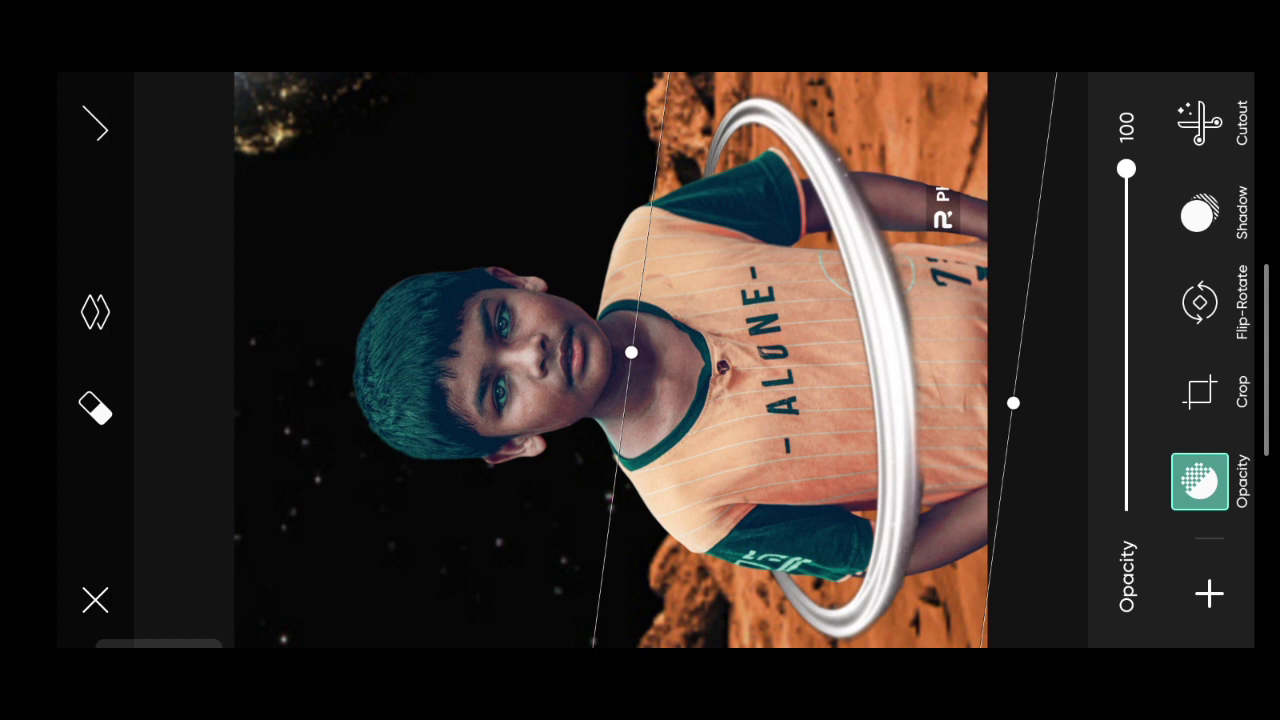
{"action": "left_click", "coordinate": [95, 125]}
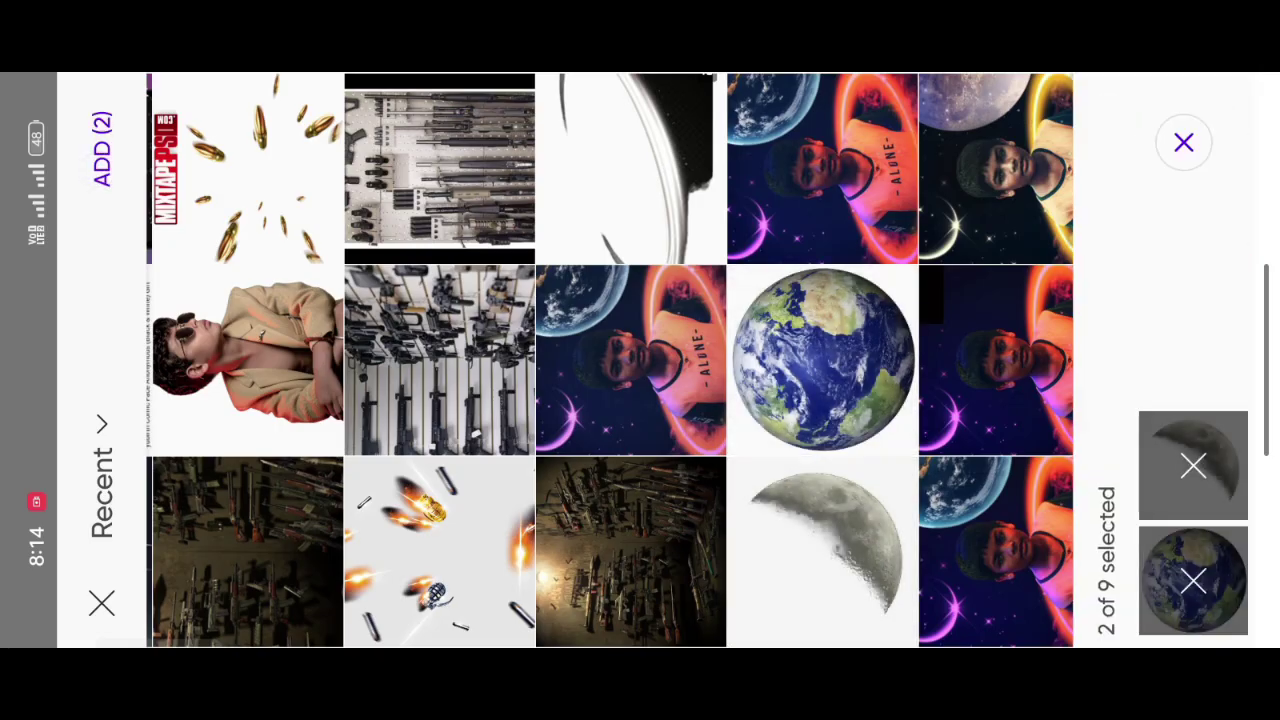
- Place the Moon at lower left and an enlarged Earth across the top of the sky
{"action": "left_click", "coordinate": [102, 150]}
{"action": "left_click_drag", "start_coordinate": [630, 235], "coordinate": [350, 540]}
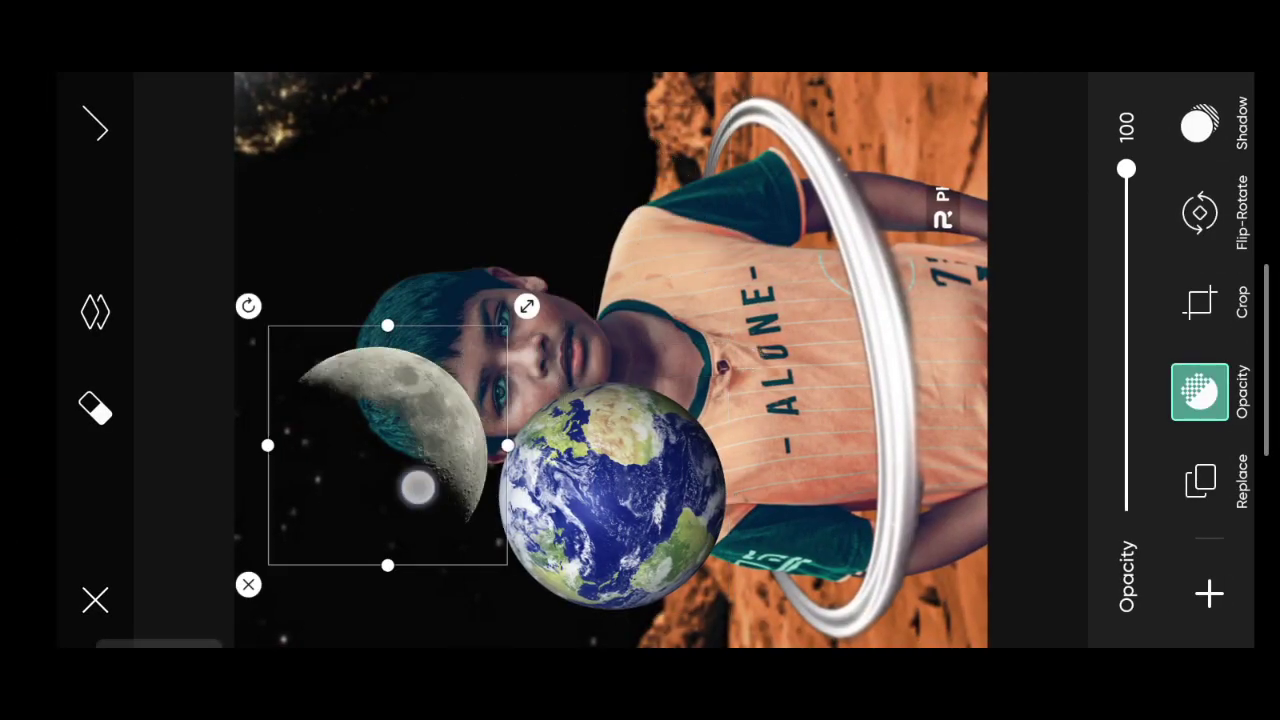
{"action": "left_click_drag", "start_coordinate": [608, 500], "coordinate": [450, 150]}
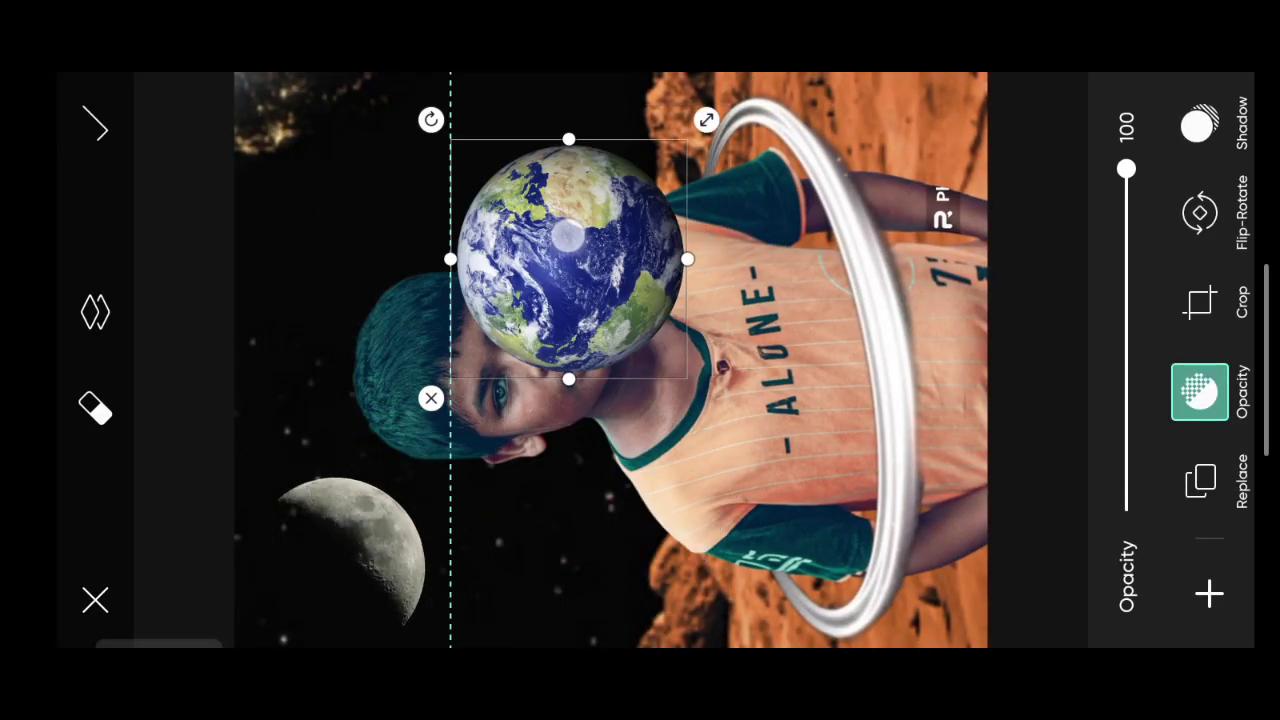
{"action": "left_click_drag", "start_coordinate": [590, 178], "coordinate": [578, 172]}
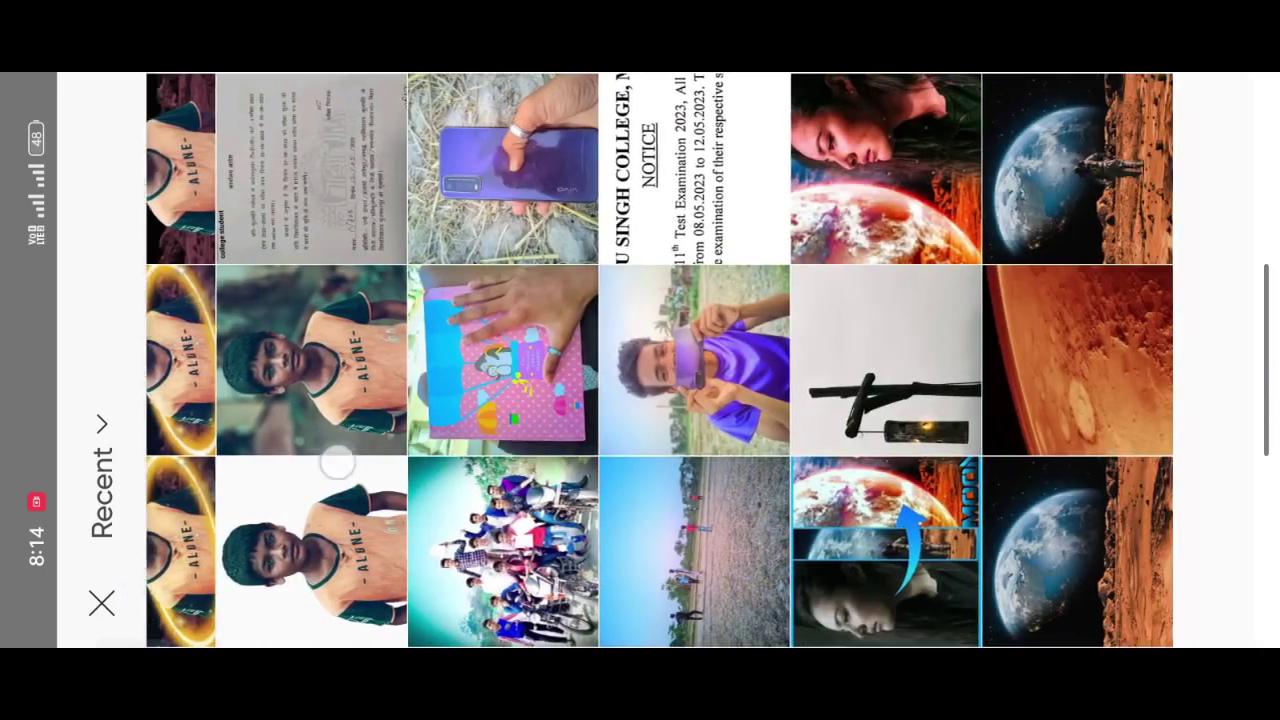
{"action": "scroll", "coordinate": [640, 360], "scroll_direction": "down", "scroll_amount": 8}
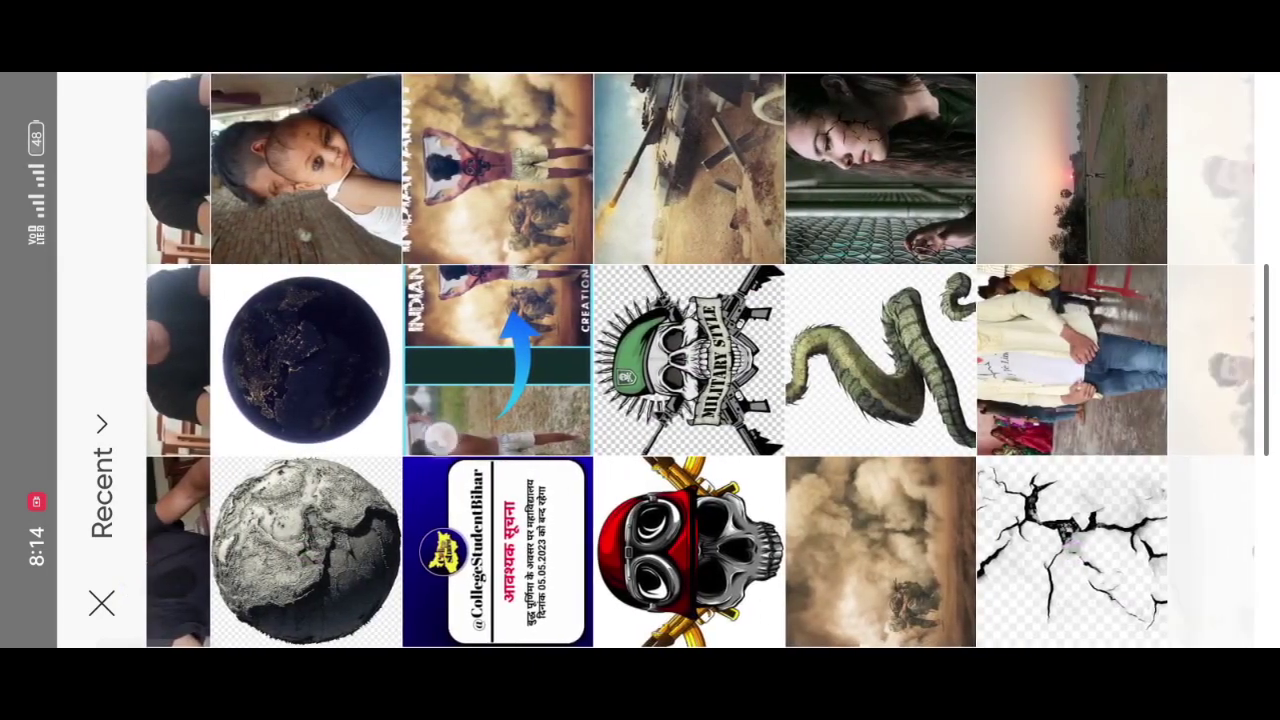
{"action": "left_click", "coordinate": [102, 603]}
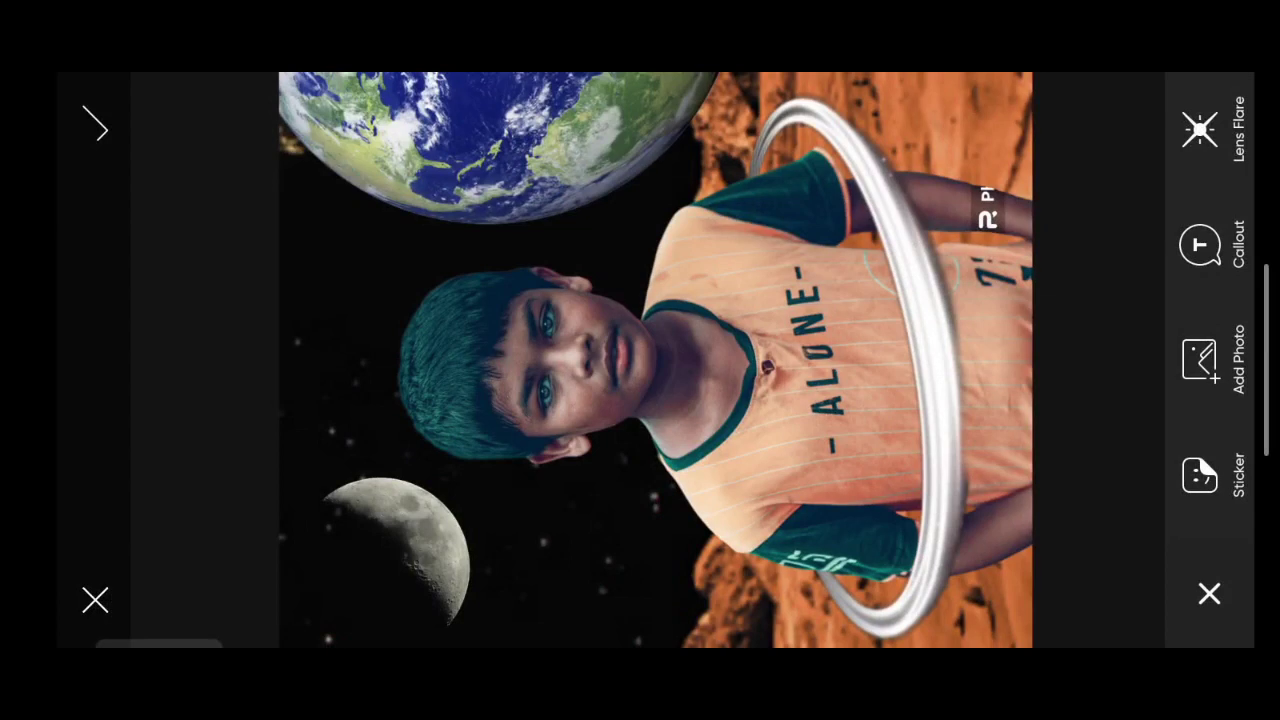
{"action": "left_click", "coordinate": [1200, 390]}
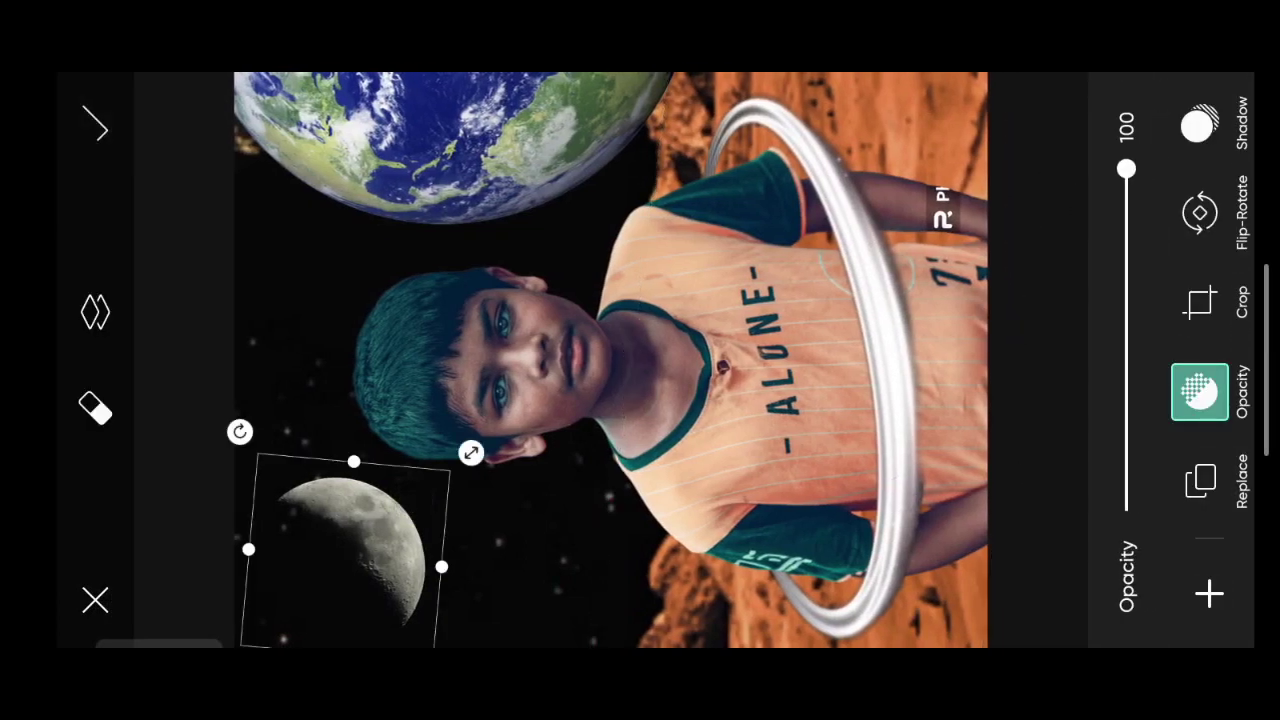
{"action": "left_click", "coordinate": [95, 127]}
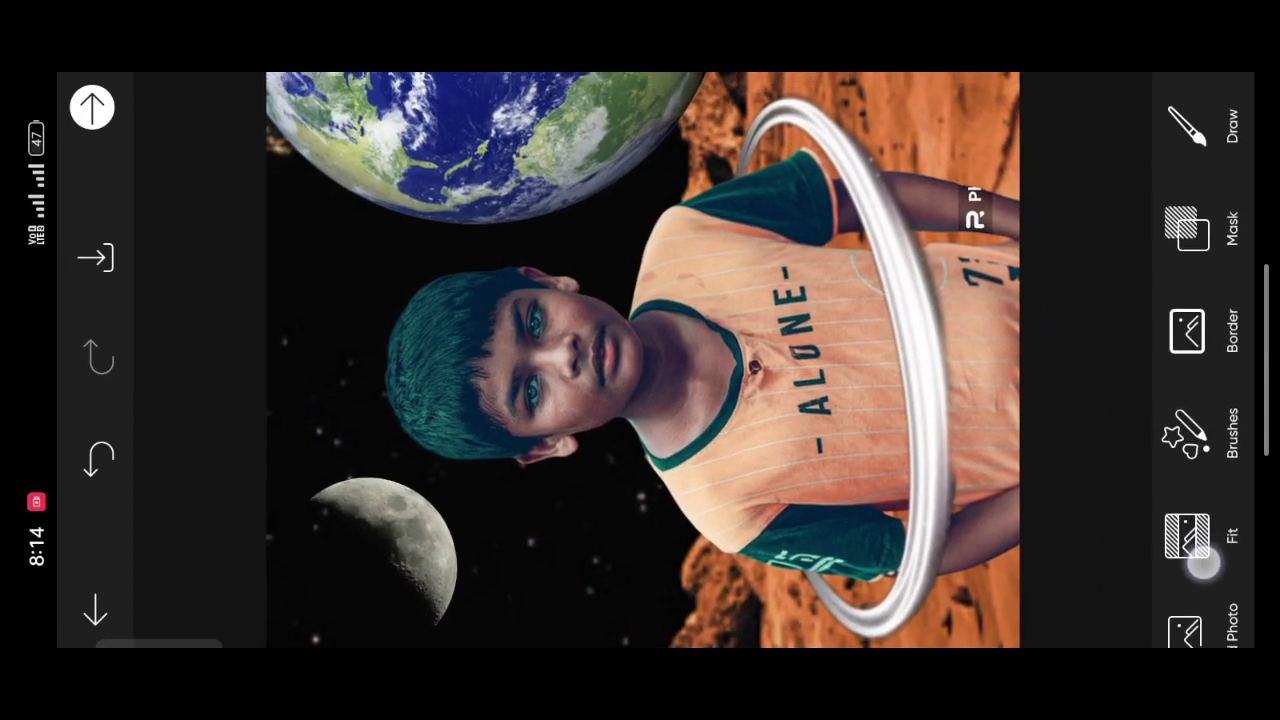
{"action": "scroll", "coordinate": [1190, 450], "scroll_direction": "up", "scroll_amount": 5}
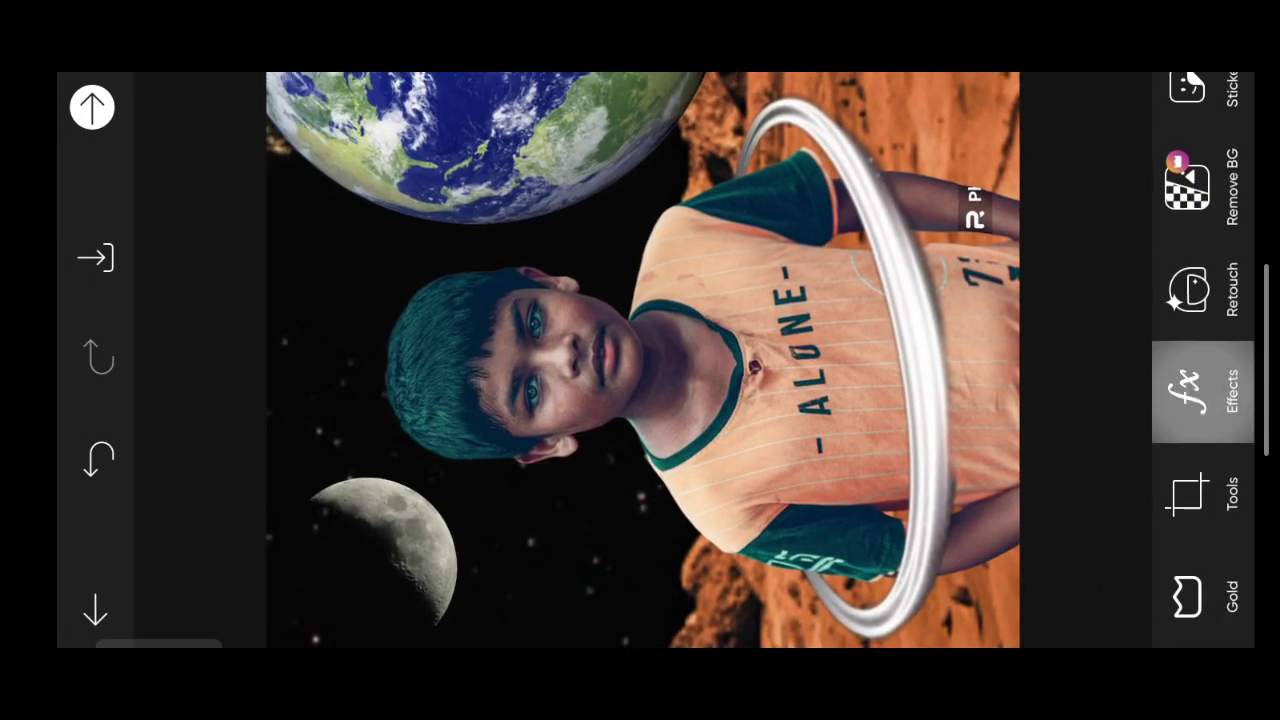
- Apply the SIMPLE Dodger effect with a slightly adjusted fade to the whole composite
{"action": "left_click", "coordinate": [1200, 390]}
{"action": "left_click", "coordinate": [1219, 580]}
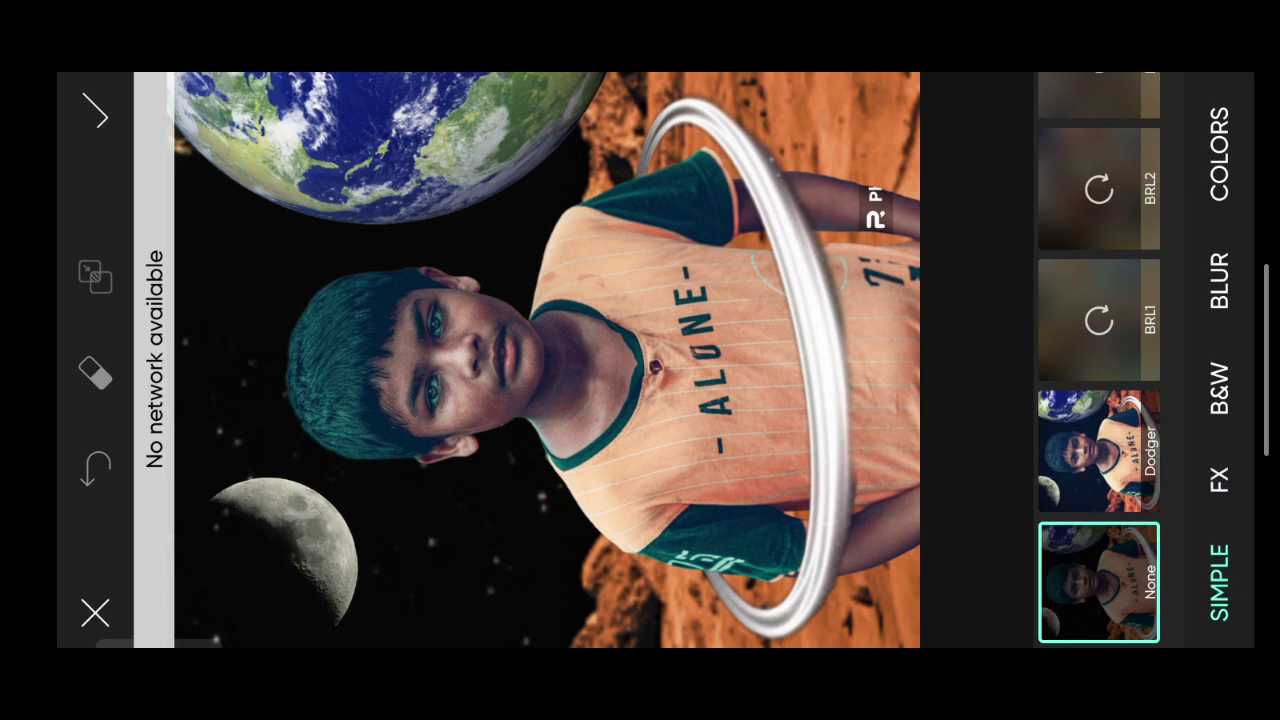
{"action": "left_click", "coordinate": [1098, 452]}
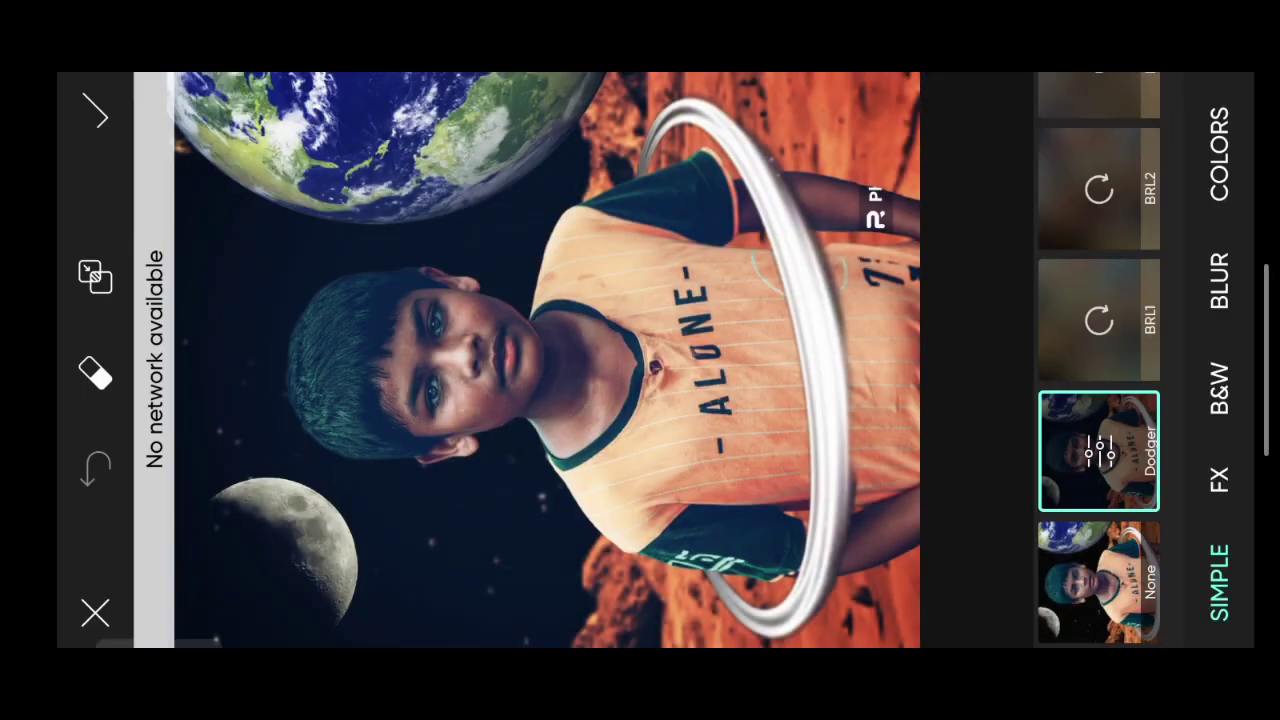
{"action": "left_click", "coordinate": [1098, 452]}
{"action": "left_click_drag", "start_coordinate": [932, 445], "coordinate": [932, 400]}
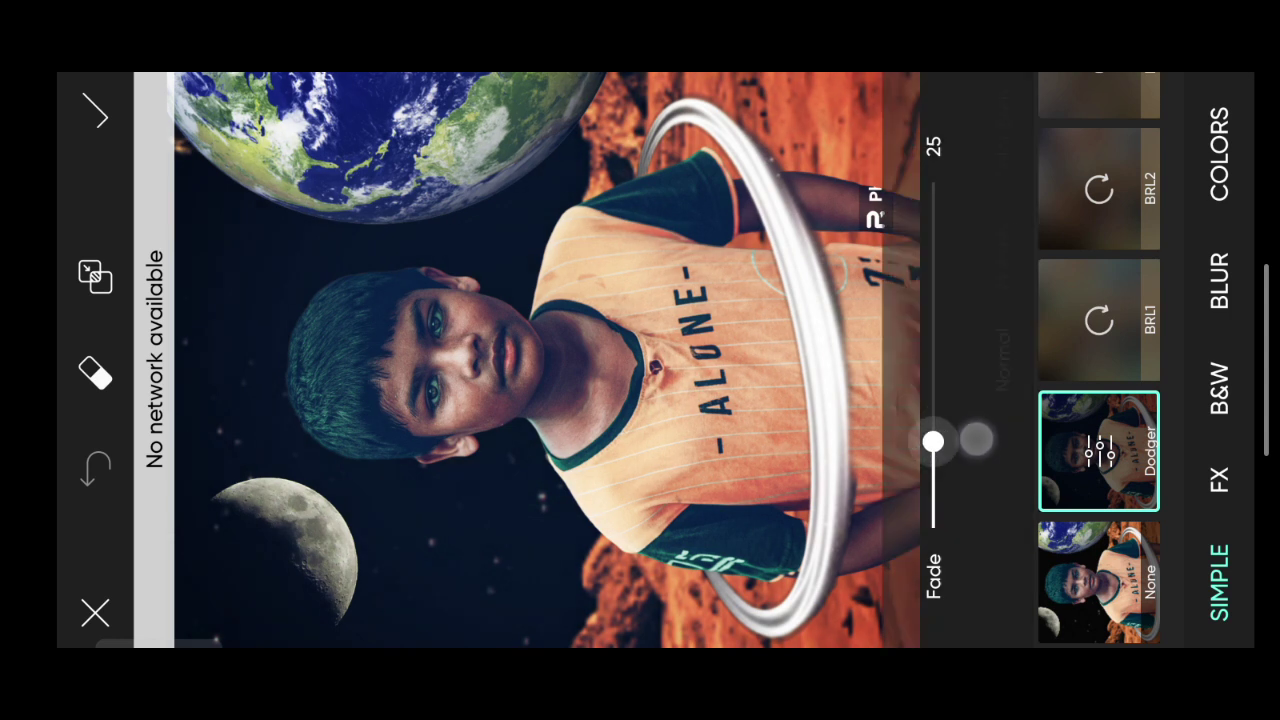
{"action": "left_click", "coordinate": [95, 112]}
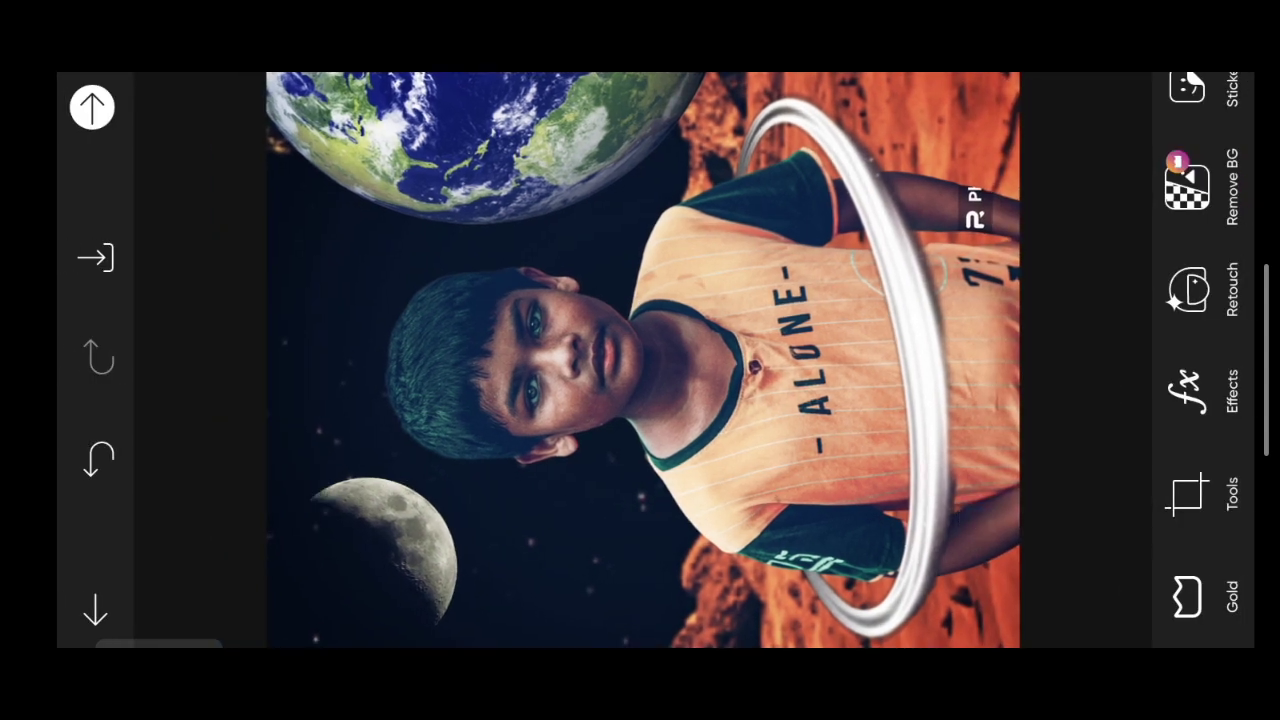
- Save the composite to the gallery and bring up the phone's share options
{"action": "left_click", "coordinate": [95, 257]}
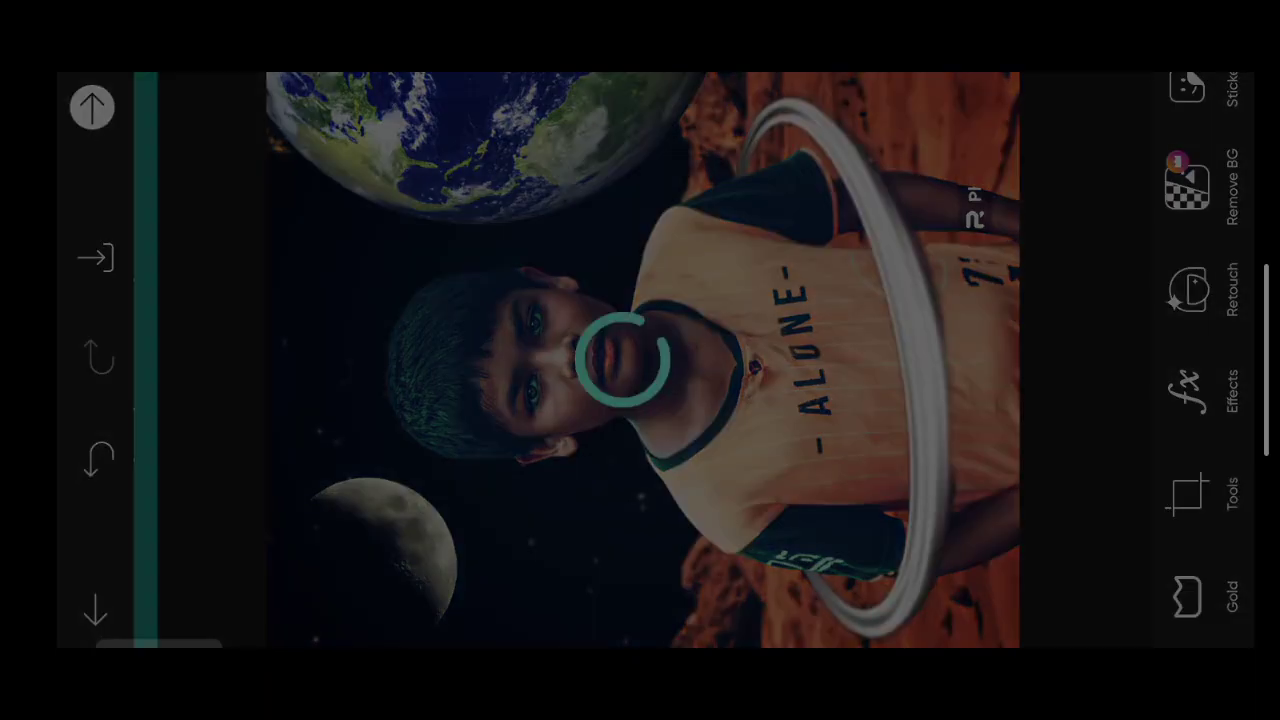
{"action": "left_click", "coordinate": [800, 555]}
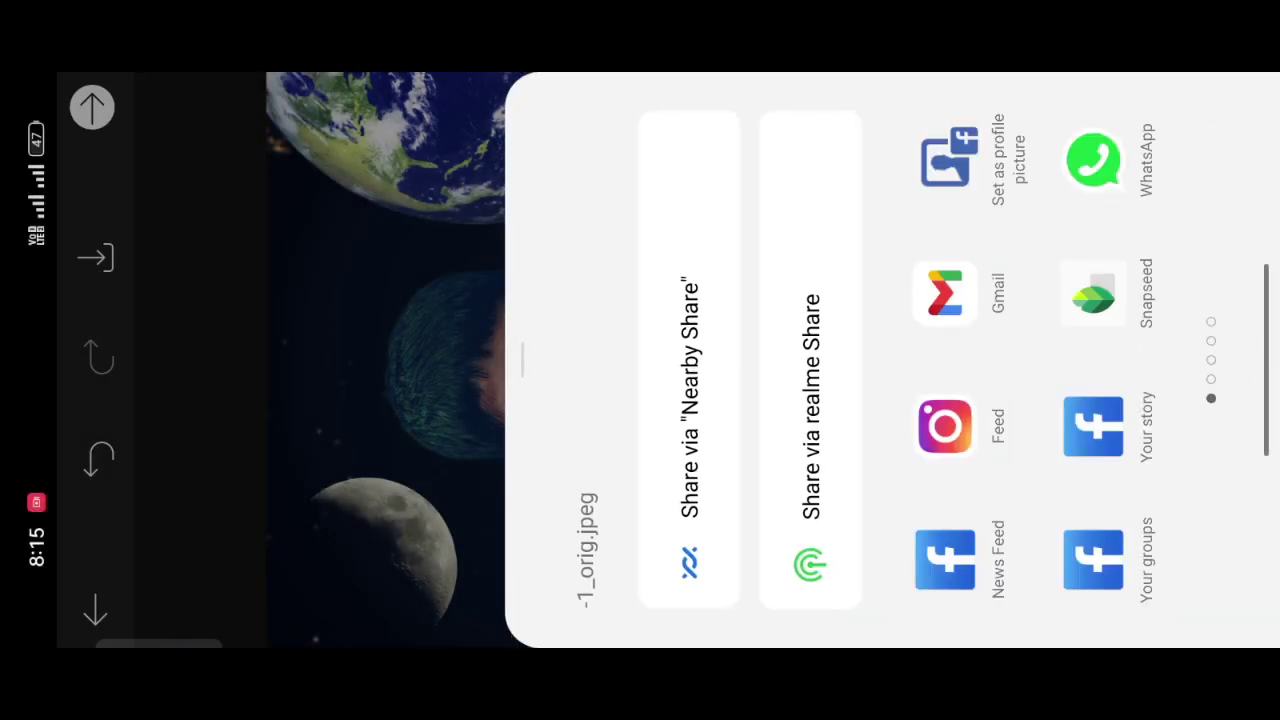
{"action": "key", "text": "Home"}
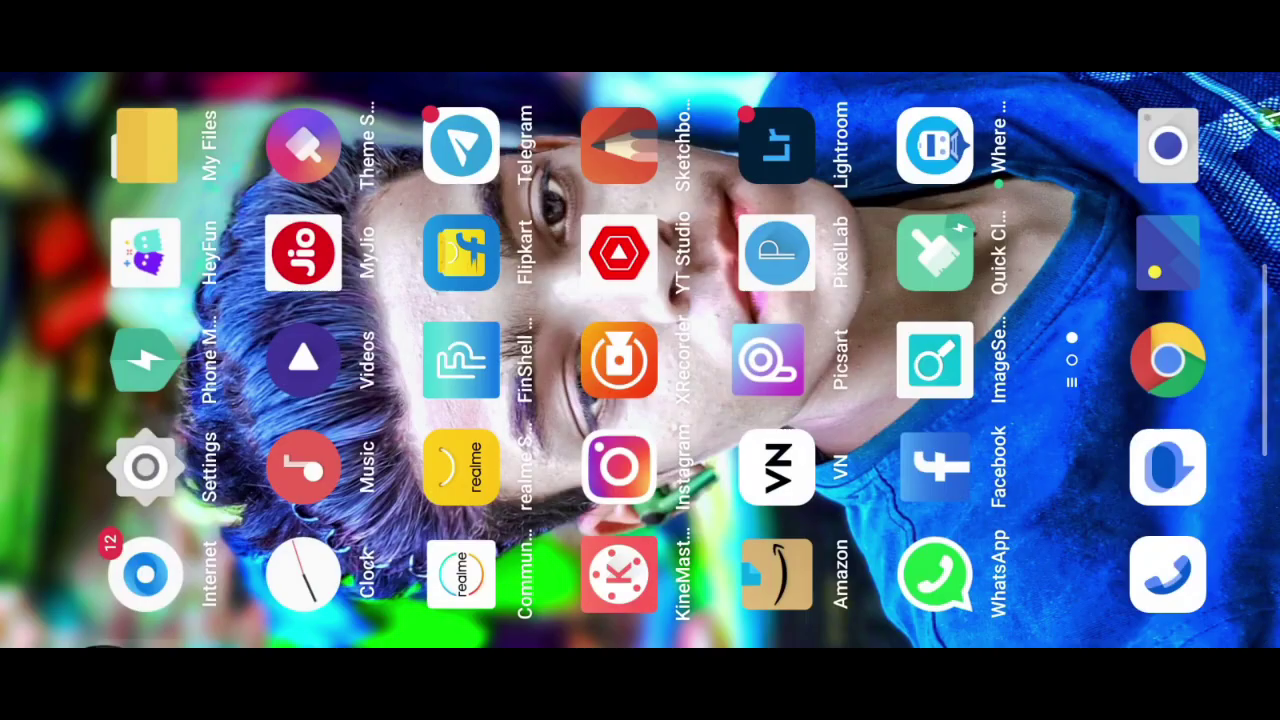
- Switch back to PicsArt through recent apps and reopen its sharing options
{"action": "left_click_drag", "start_coordinate": [640, 360], "coordinate": [200, 360]}
{"action": "left_click_drag", "start_coordinate": [771, 480], "coordinate": [525, 415]}
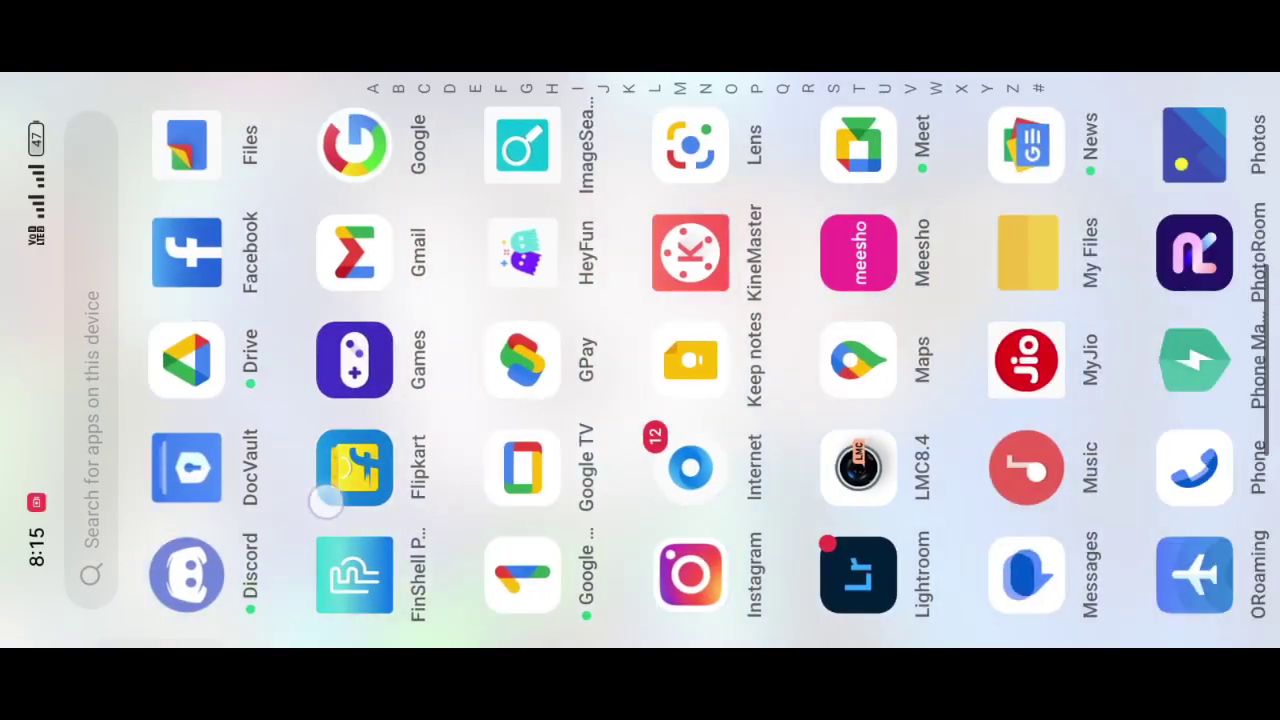
{"action": "left_click", "coordinate": [745, 360]}
{"action": "left_click", "coordinate": [640, 360]}
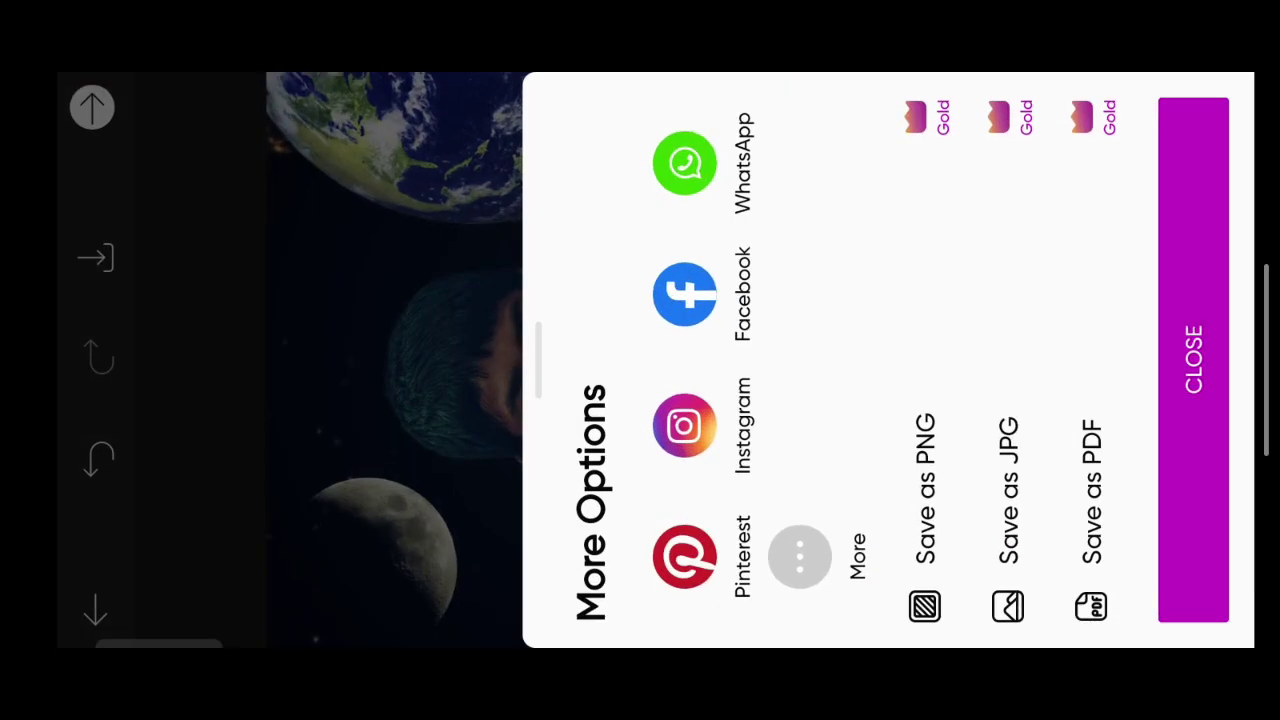
{"action": "left_click", "coordinate": [800, 555]}
- Add a new text layer reading 'planet' and enlarge it
{"action": "left_click_drag", "start_coordinate": [1000, 550], "coordinate": [1000, 250]}
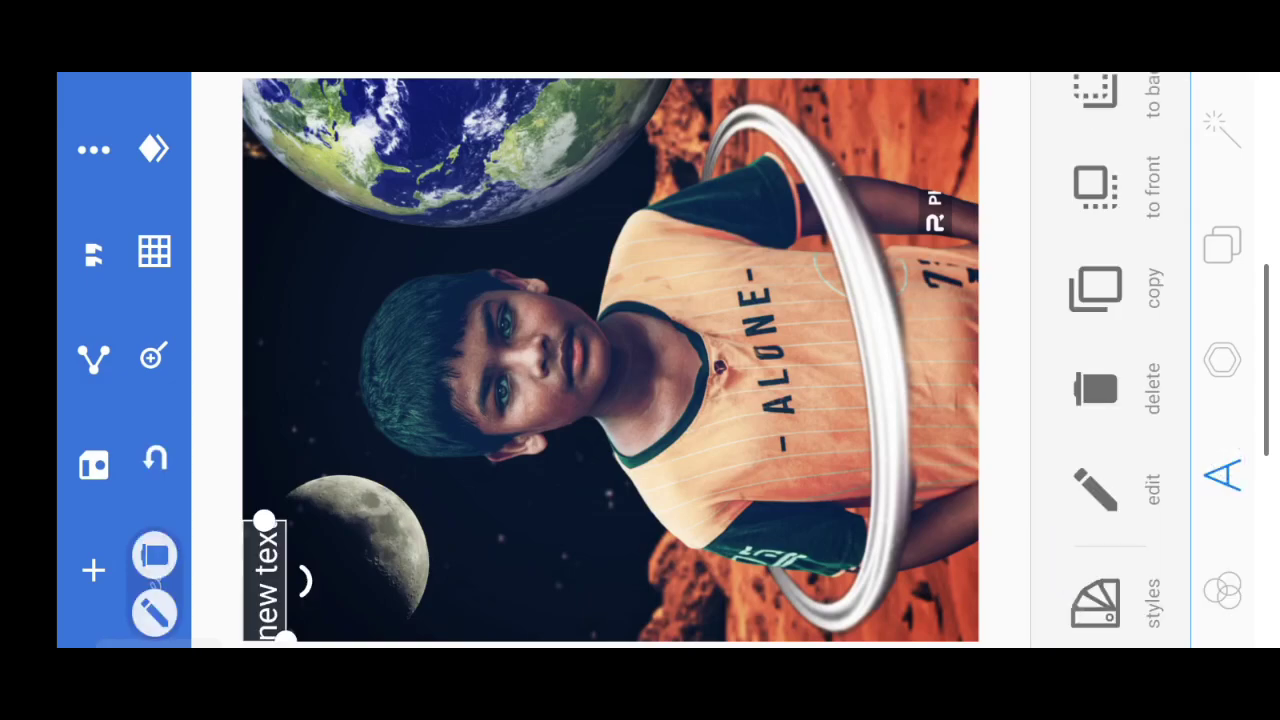
{"action": "left_click", "coordinate": [1096, 488]}
{"action": "type", "text": "planet"}
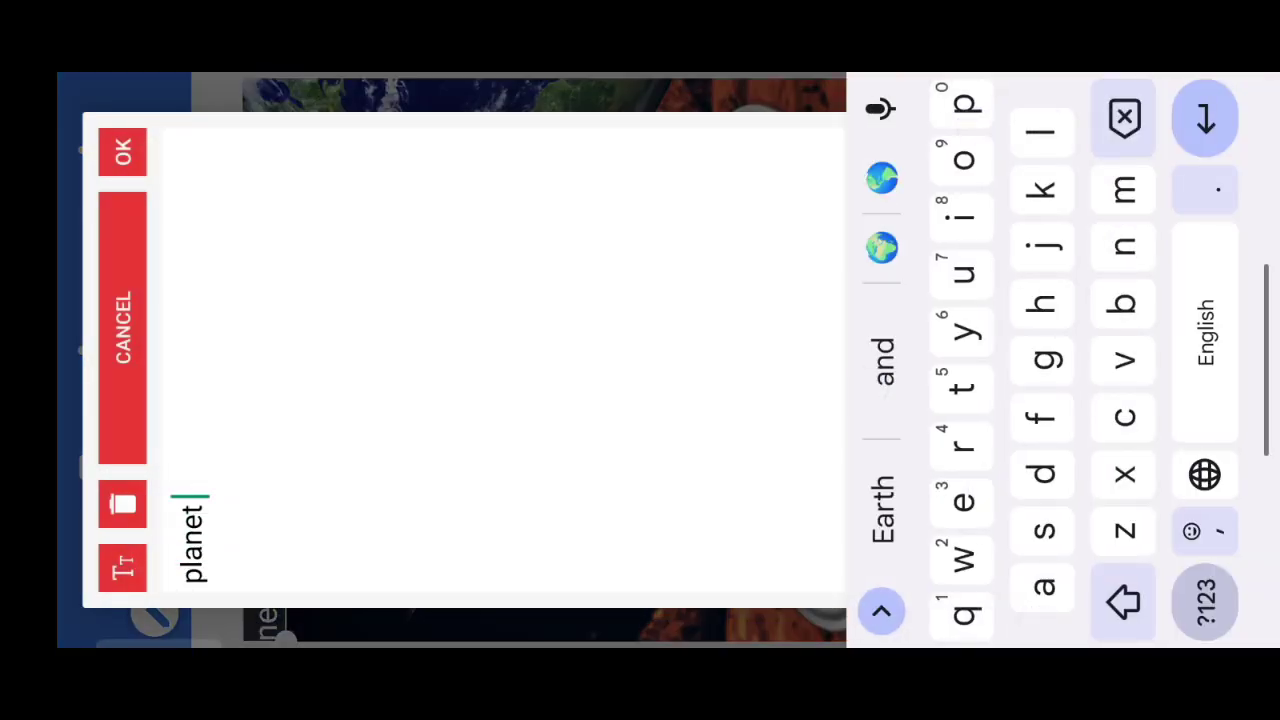
{"action": "left_click", "coordinate": [122, 152]}
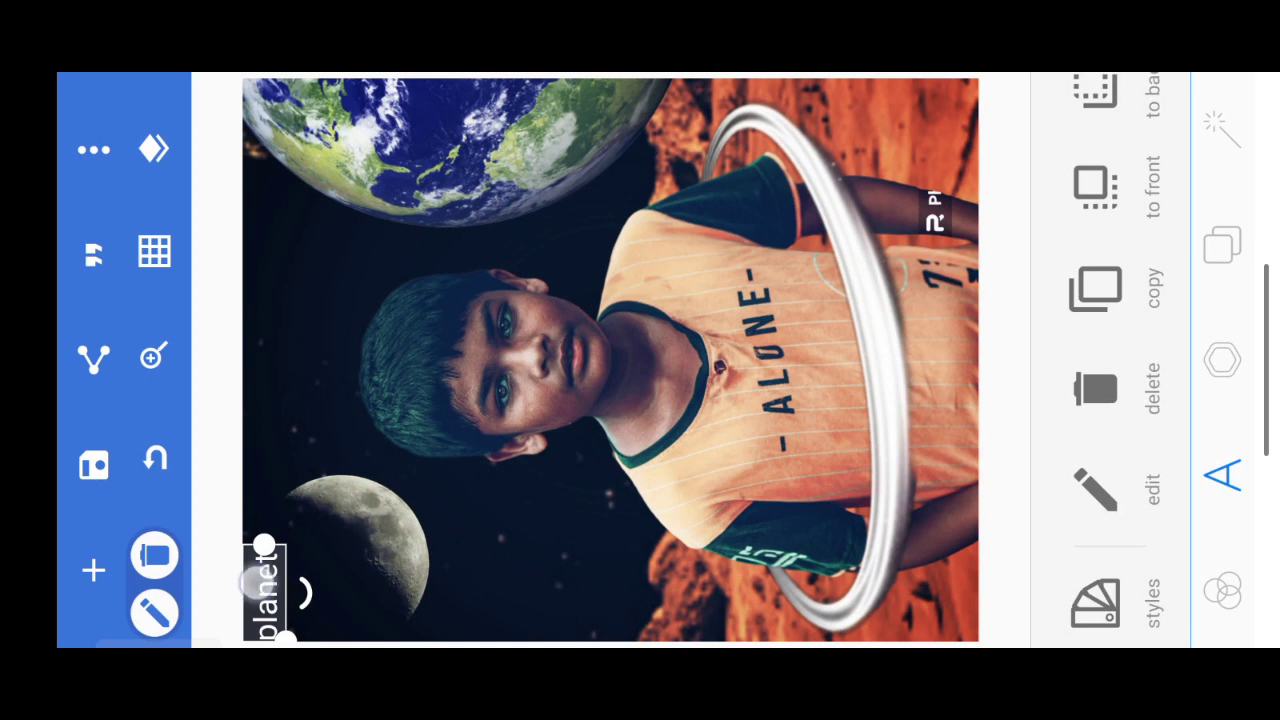
{"action": "left_click_drag", "start_coordinate": [388, 383], "coordinate": [476, 582]}
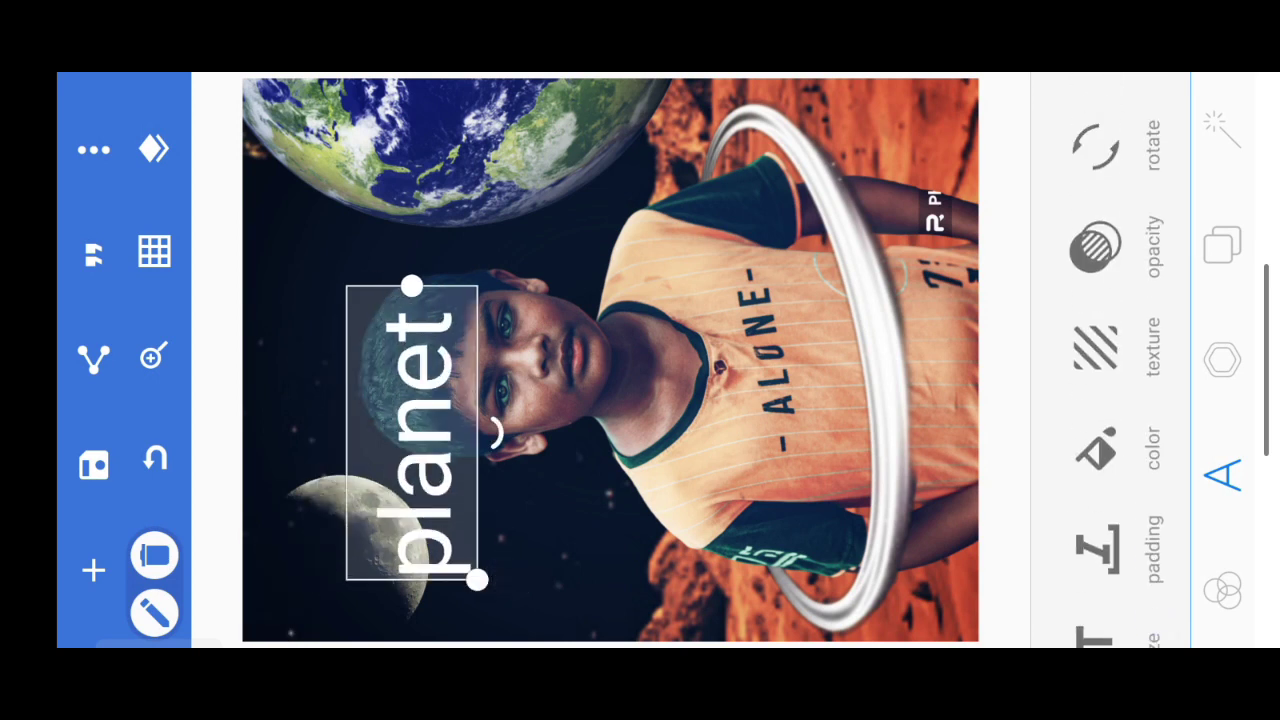
- Set the title font to URBAN JUNGLE and move it to the left edge
{"action": "left_click", "coordinate": [1096, 505]}
{"action": "left_click", "coordinate": [210, 360]}
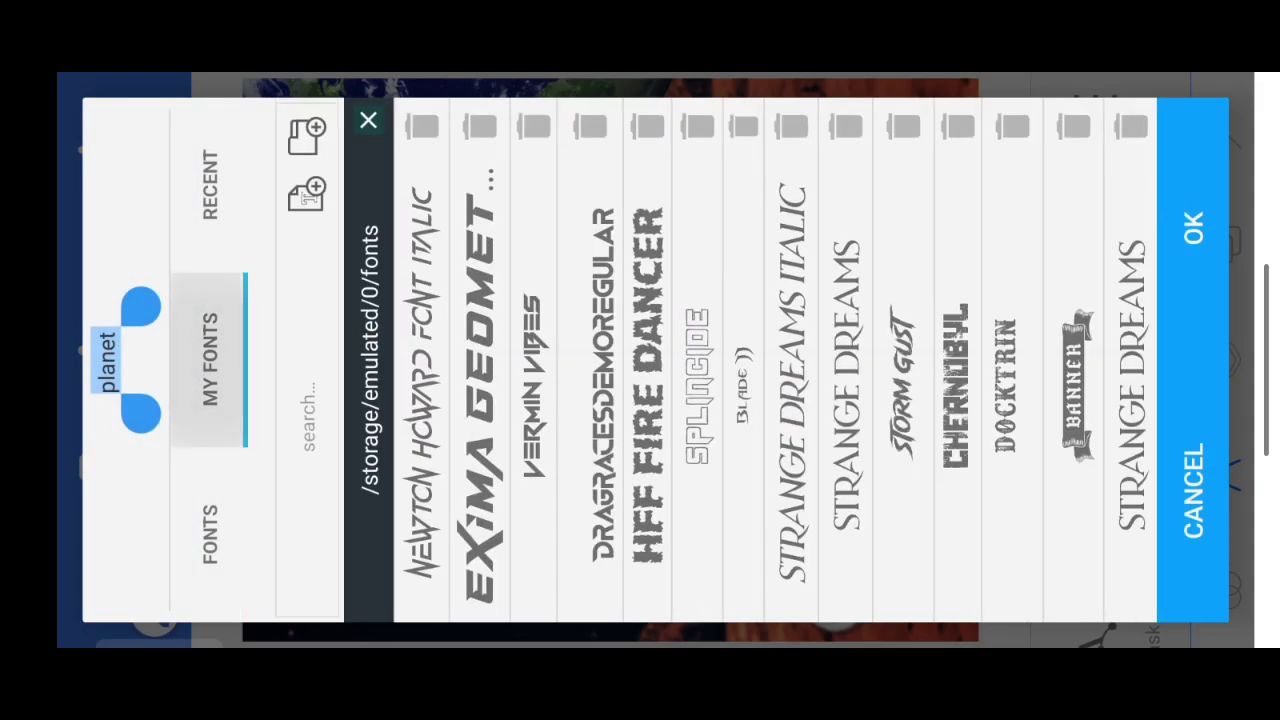
{"action": "scroll", "coordinate": [700, 400], "scroll_direction": "left", "scroll_amount": 3}
{"action": "scroll", "coordinate": [700, 400], "scroll_direction": "left", "scroll_amount": 3}
{"action": "left_click", "coordinate": [843, 400]}
{"action": "left_click", "coordinate": [1193, 230]}
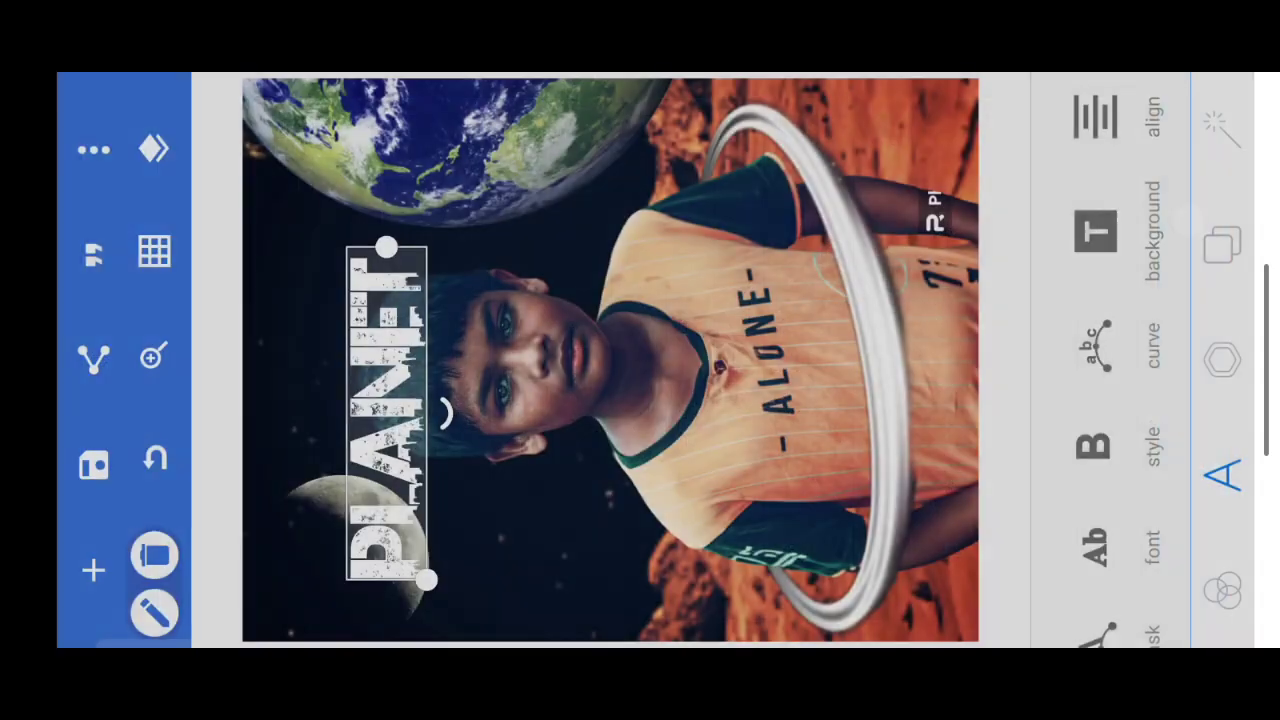
{"action": "left_click_drag", "start_coordinate": [387, 415], "coordinate": [287, 470]}
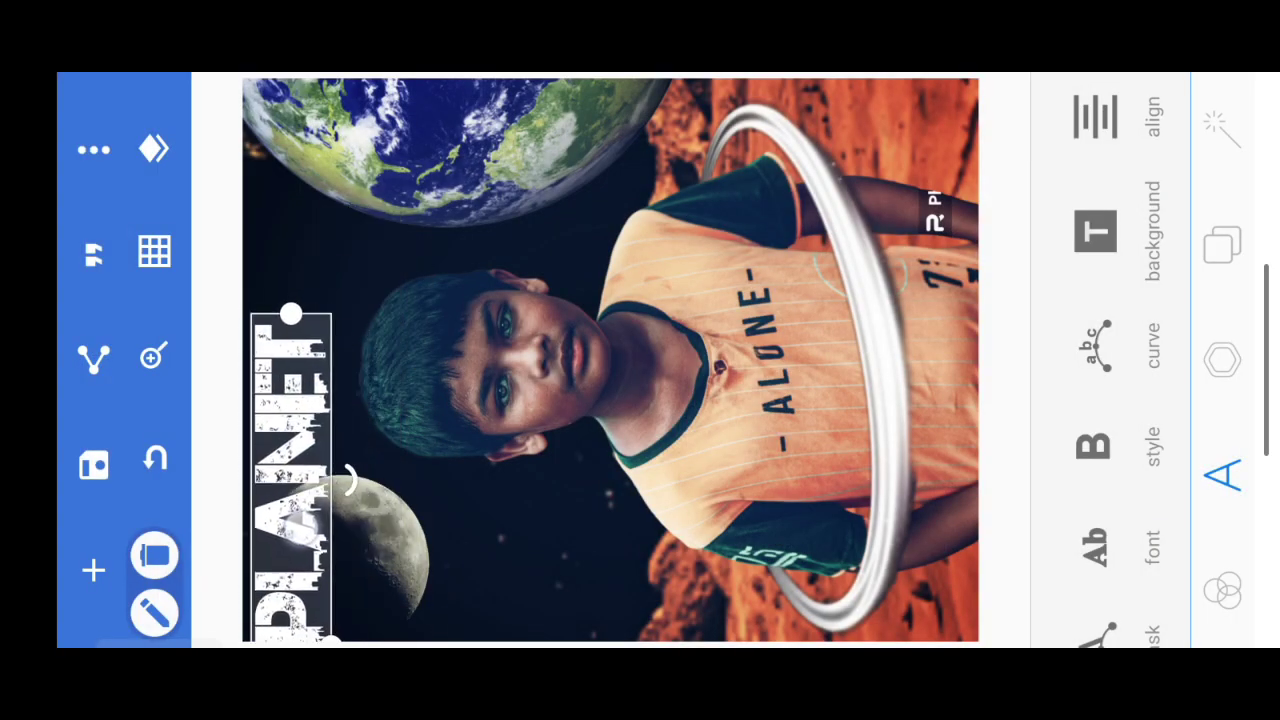
- Save the PLANET design from PixelLab as an ultra-quality image, then open the Photos gallery
{"action": "left_click", "coordinate": [600, 250]}
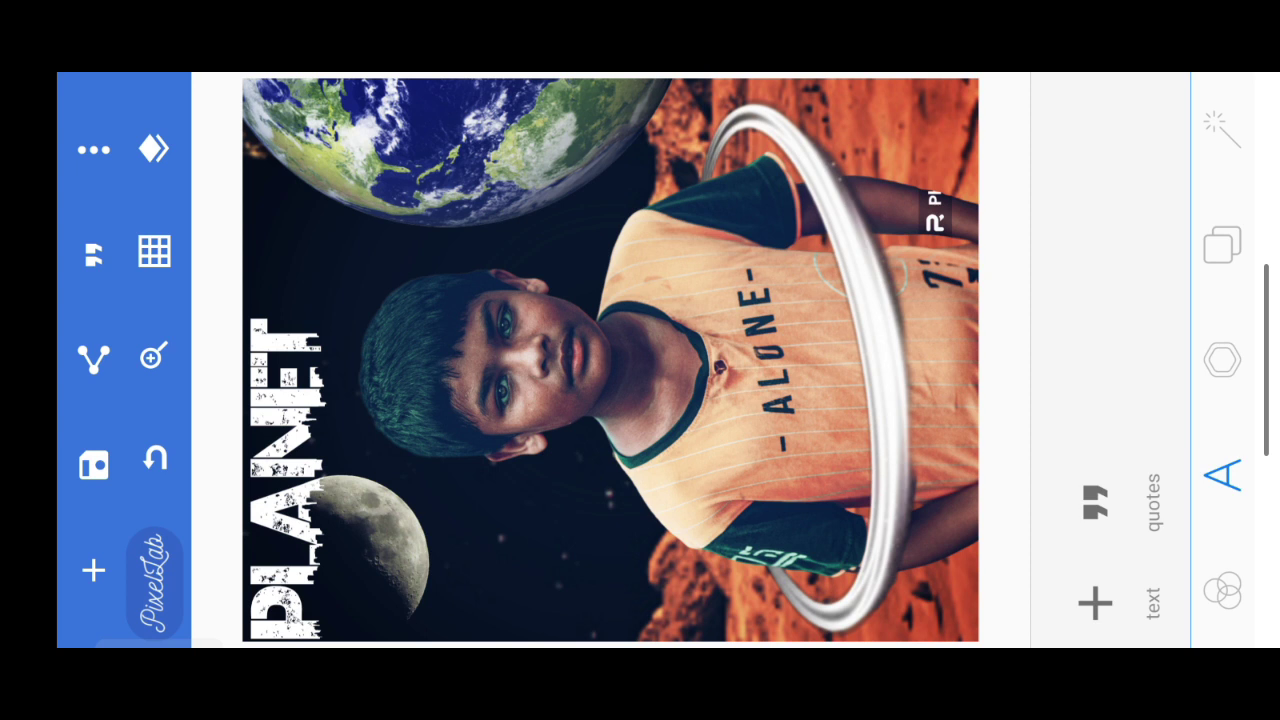
{"action": "left_click", "coordinate": [93, 463]}
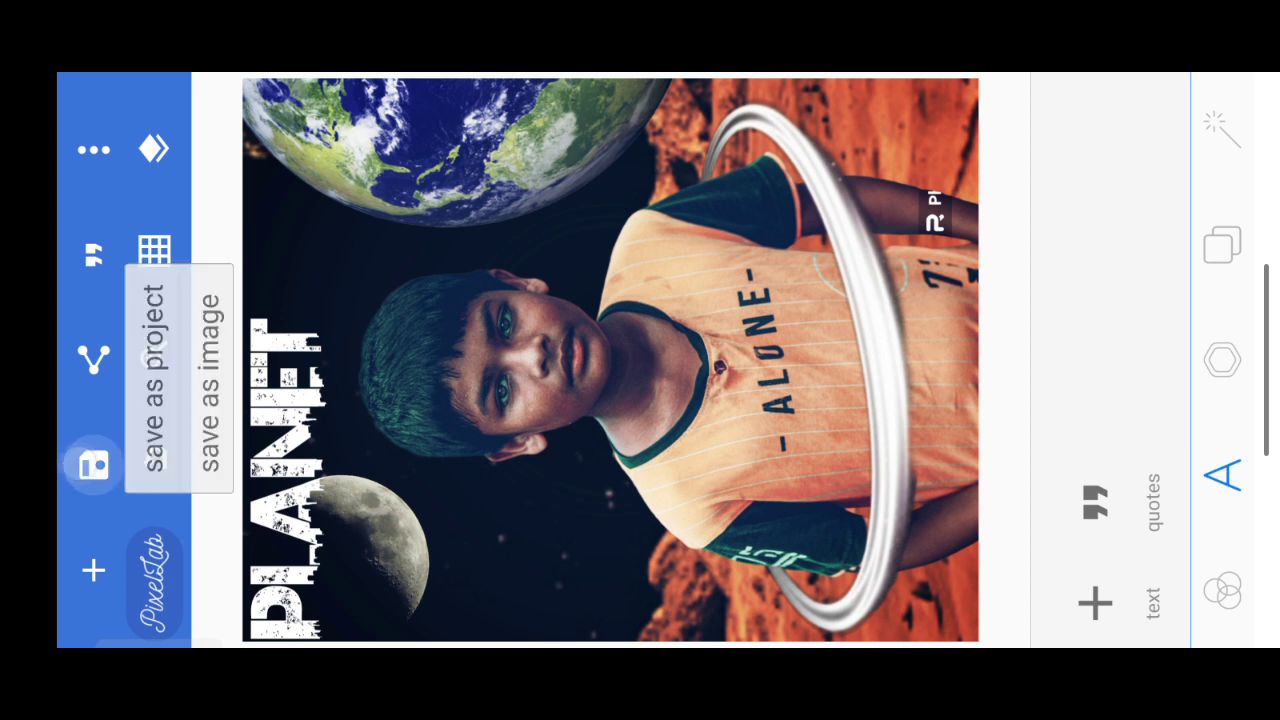
{"action": "left_click", "coordinate": [215, 390]}
{"action": "left_click", "coordinate": [690, 430]}
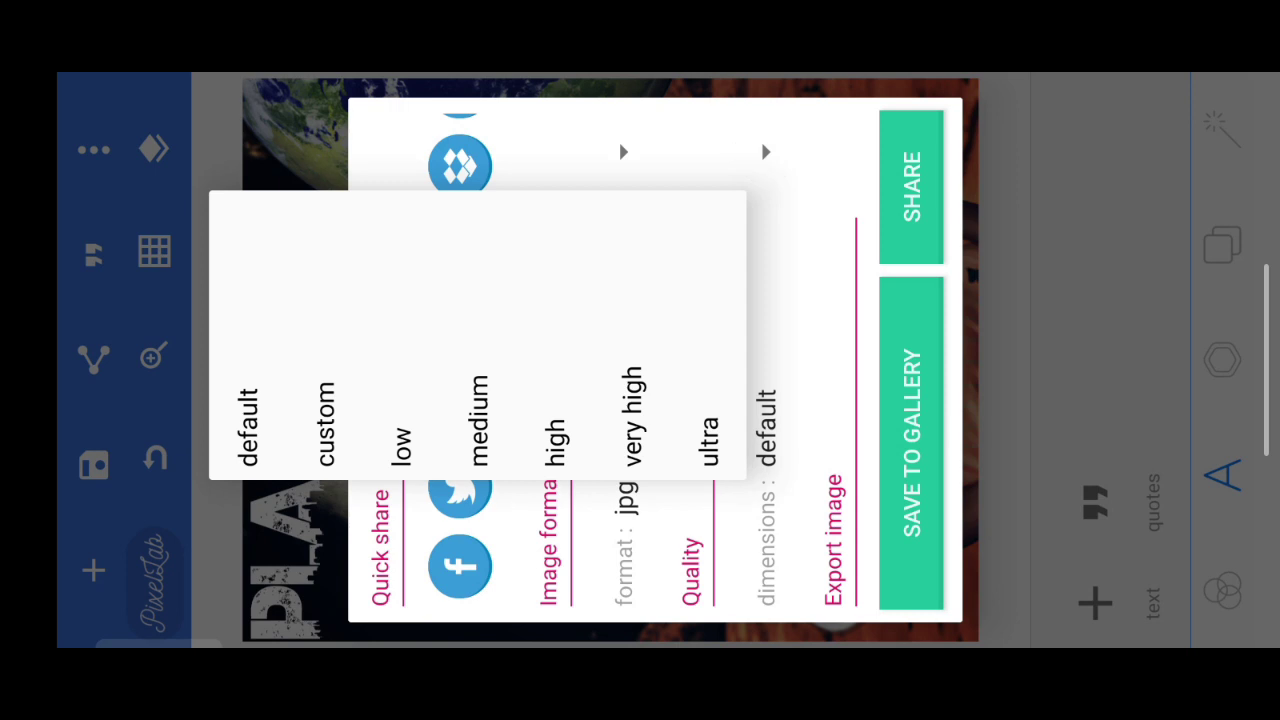
{"action": "left_click", "coordinate": [708, 430]}
{"action": "left_click", "coordinate": [910, 440]}
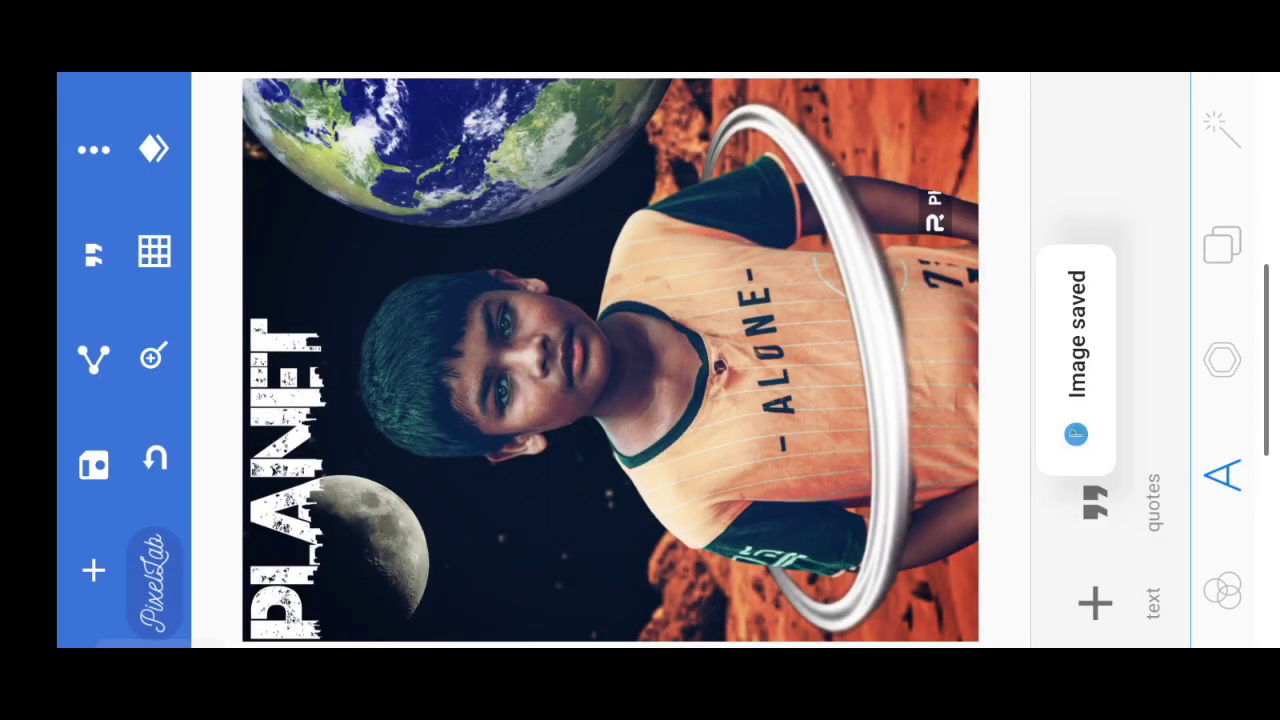
{"action": "key", "text": "Home"}
{"action": "left_click", "coordinate": [740, 250]}
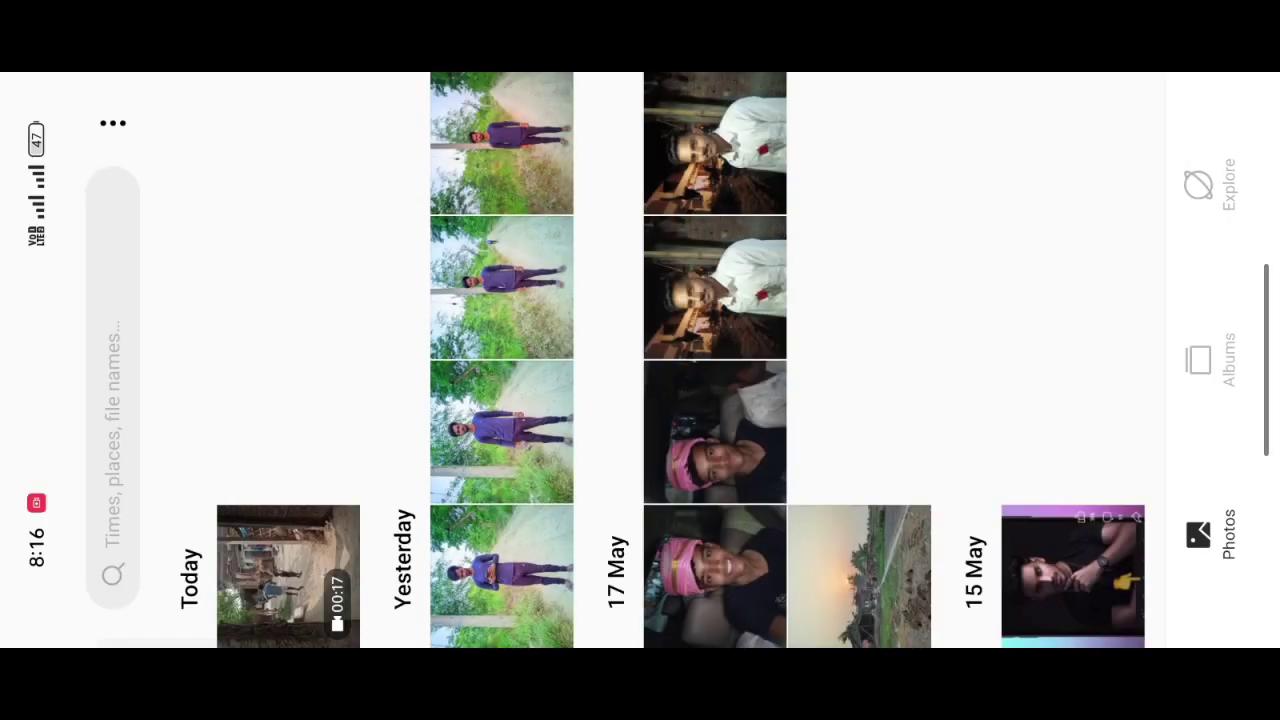